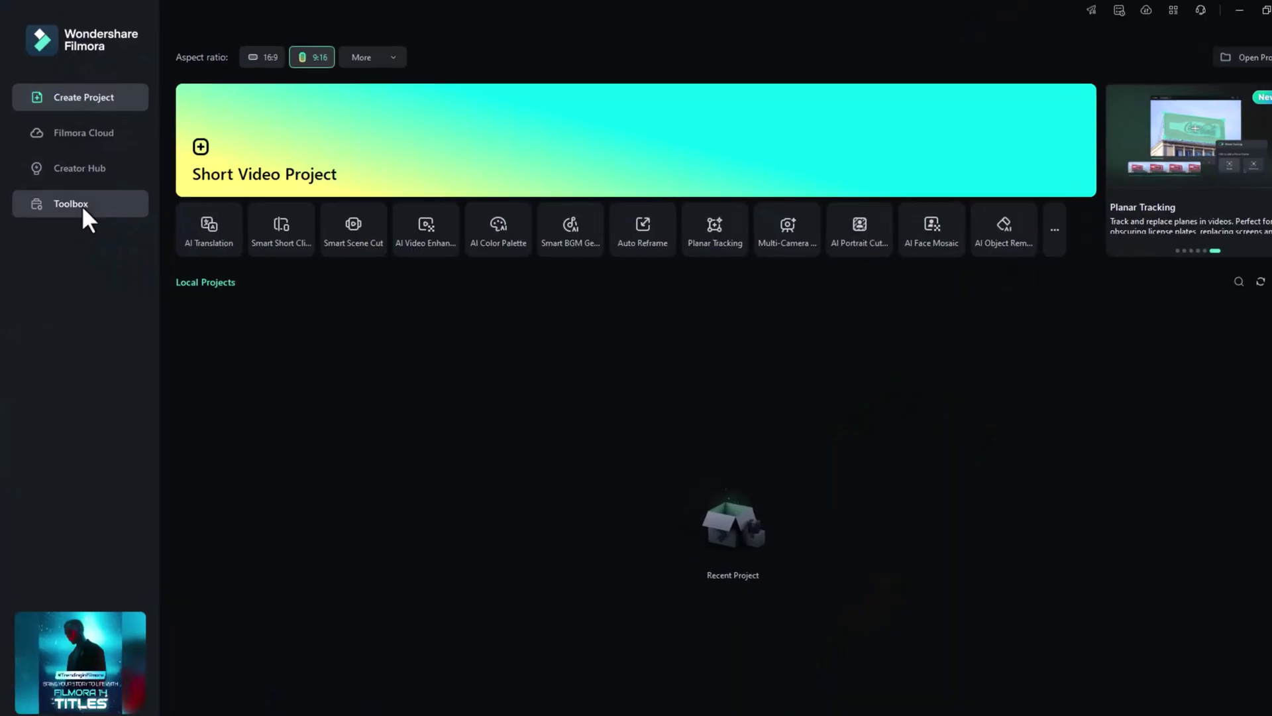
- Filter the Toolbox to newest features and start Smart Short Clips creation for 9:16 clips under 30s
left_click(82, 208)
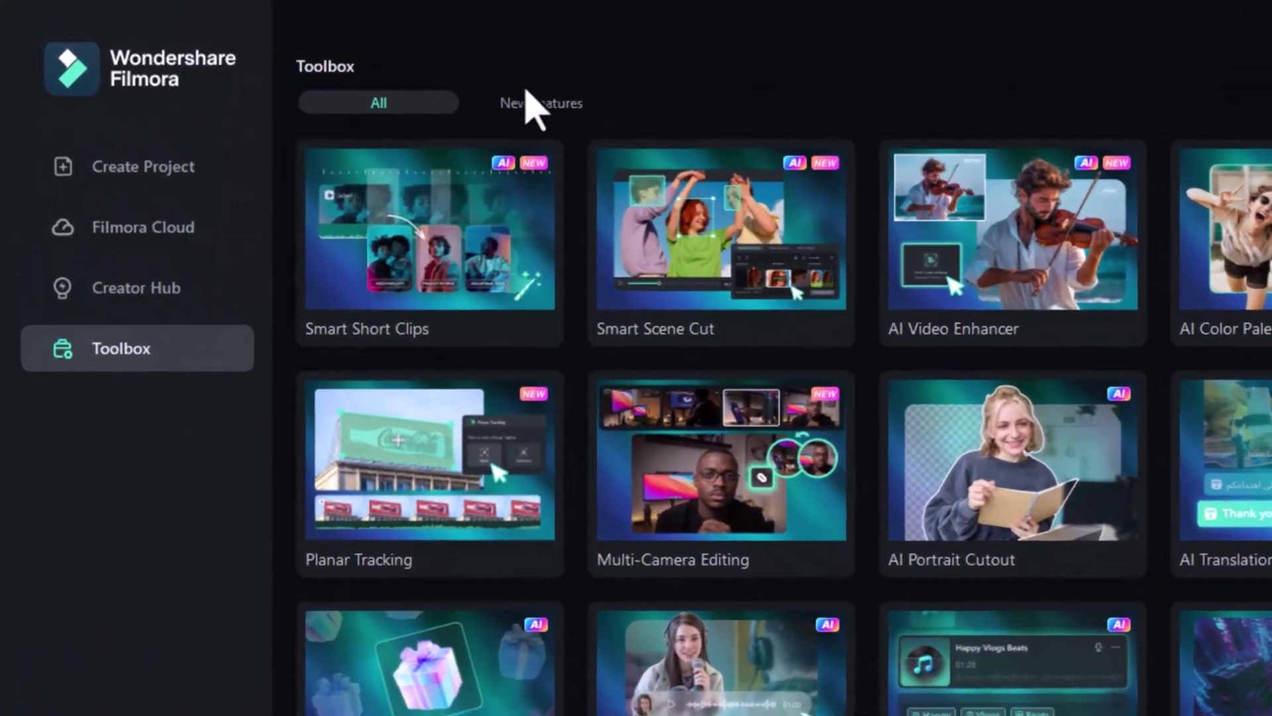
left_click(527, 104)
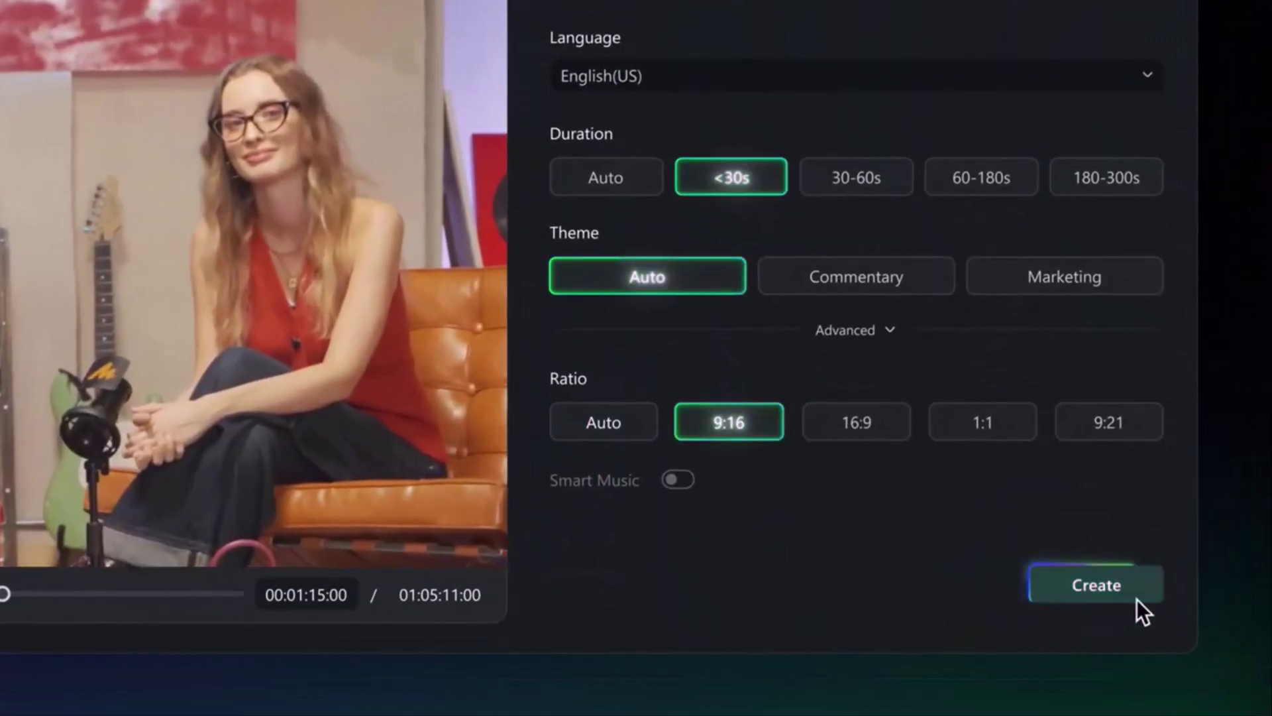
left_click(1151, 597)
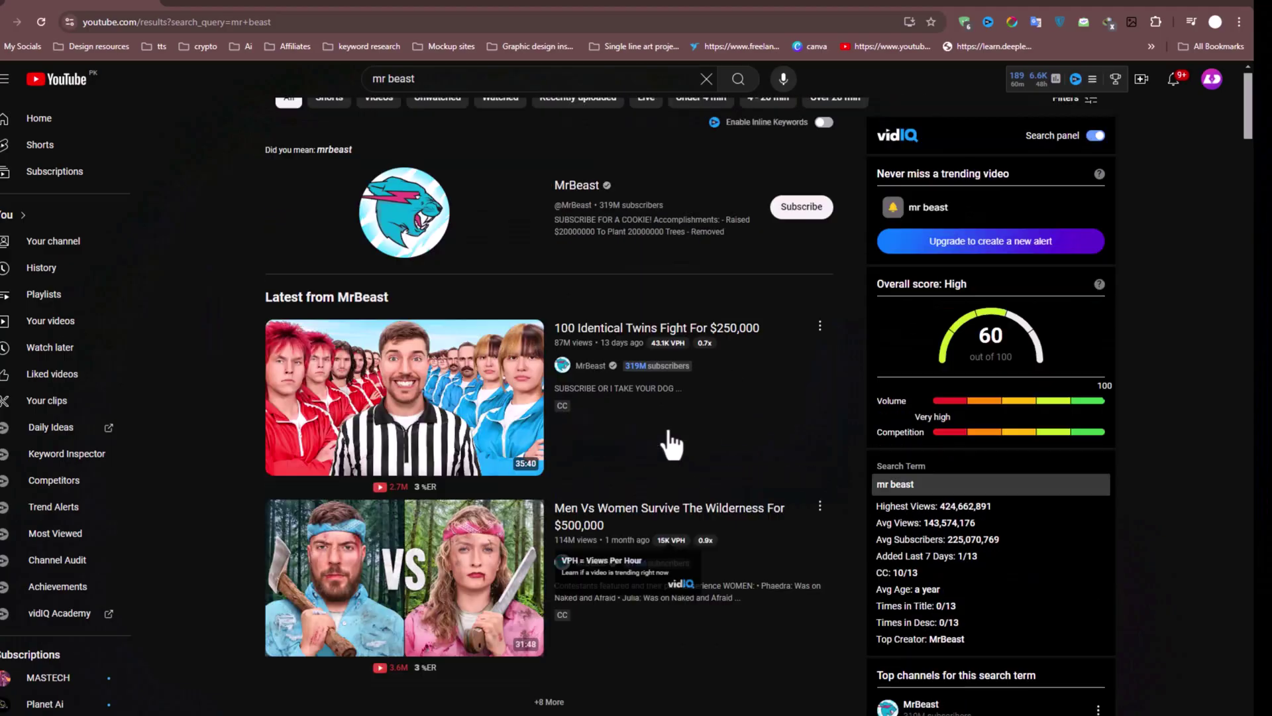
mouse_move(404, 415)
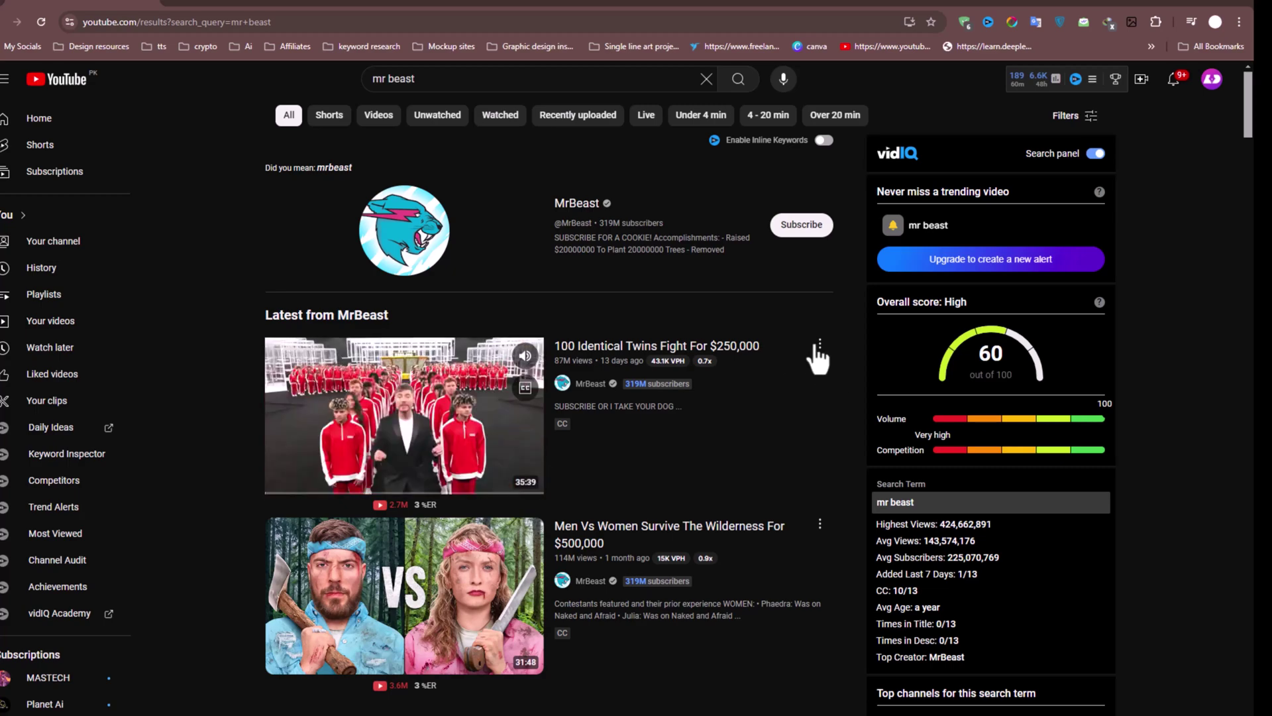
- Share the 100 Identical Twins Fight For $250,000 video from its options menu
left_click(820, 344)
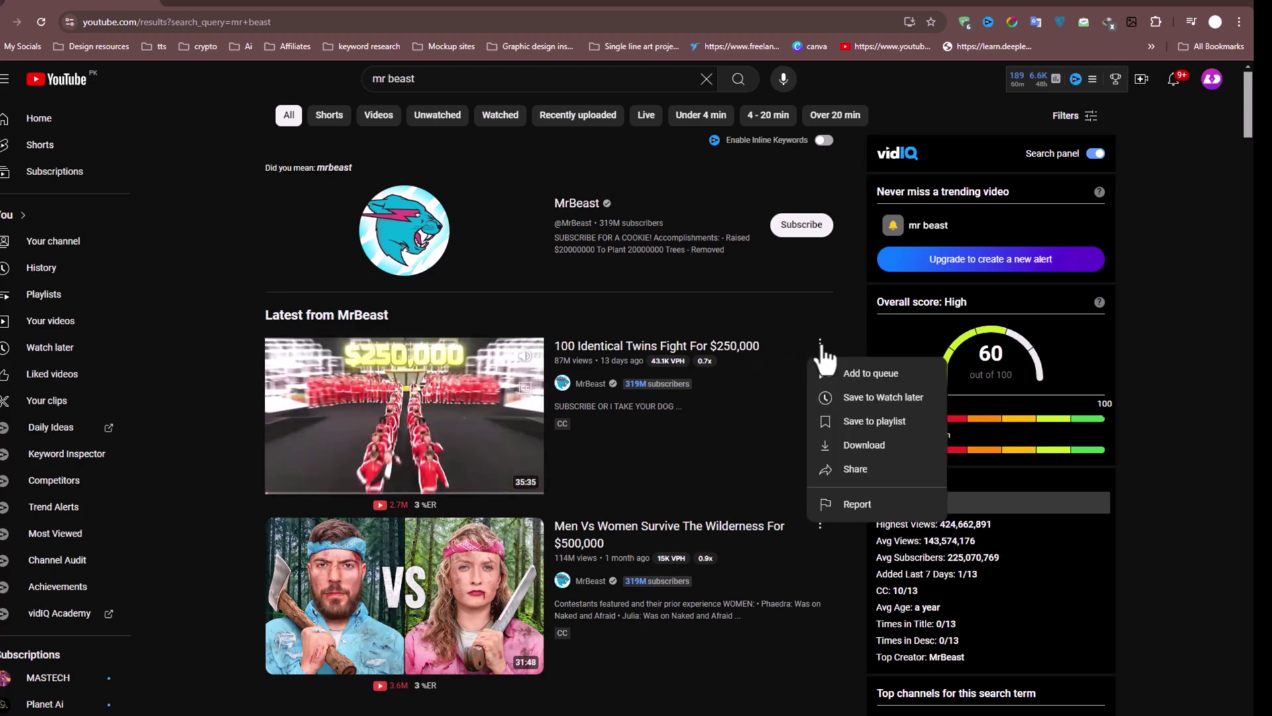
left_click(841, 485)
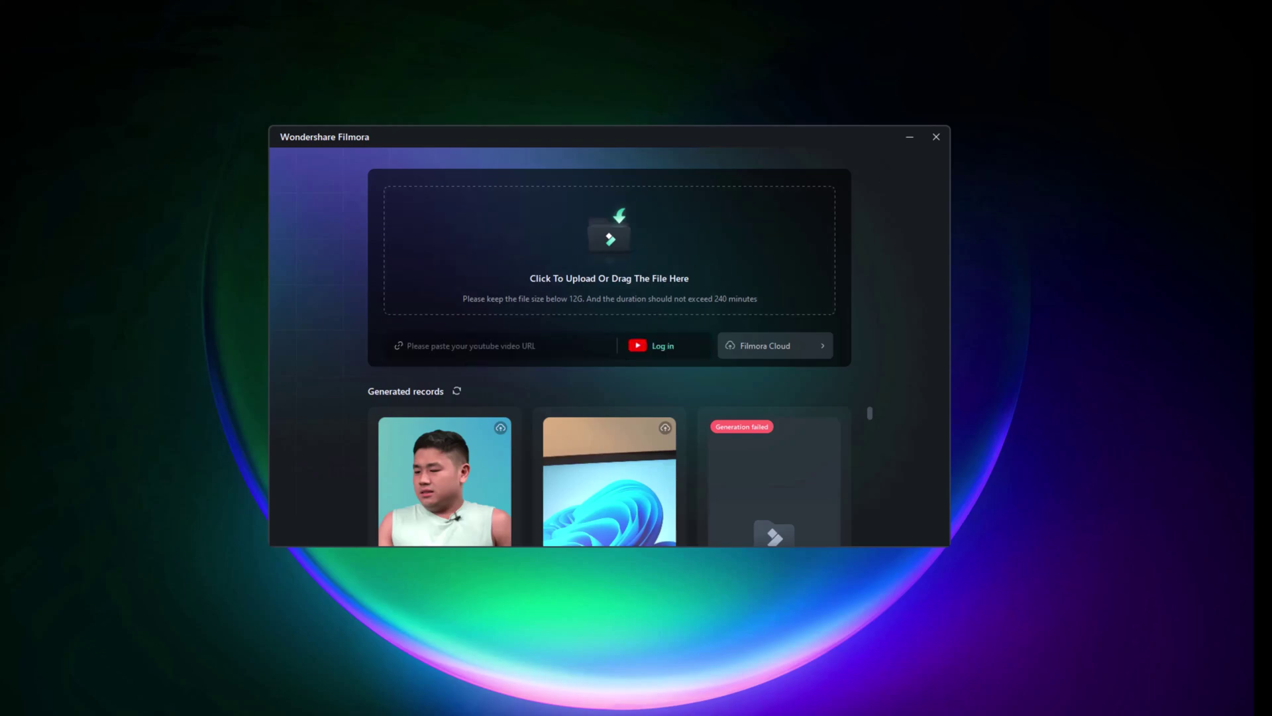
- Load the David Goggins video into the upload box and preview it around four and a half minutes
left_click_drag(14, 196, 591, 299)
left_click(304, 517)
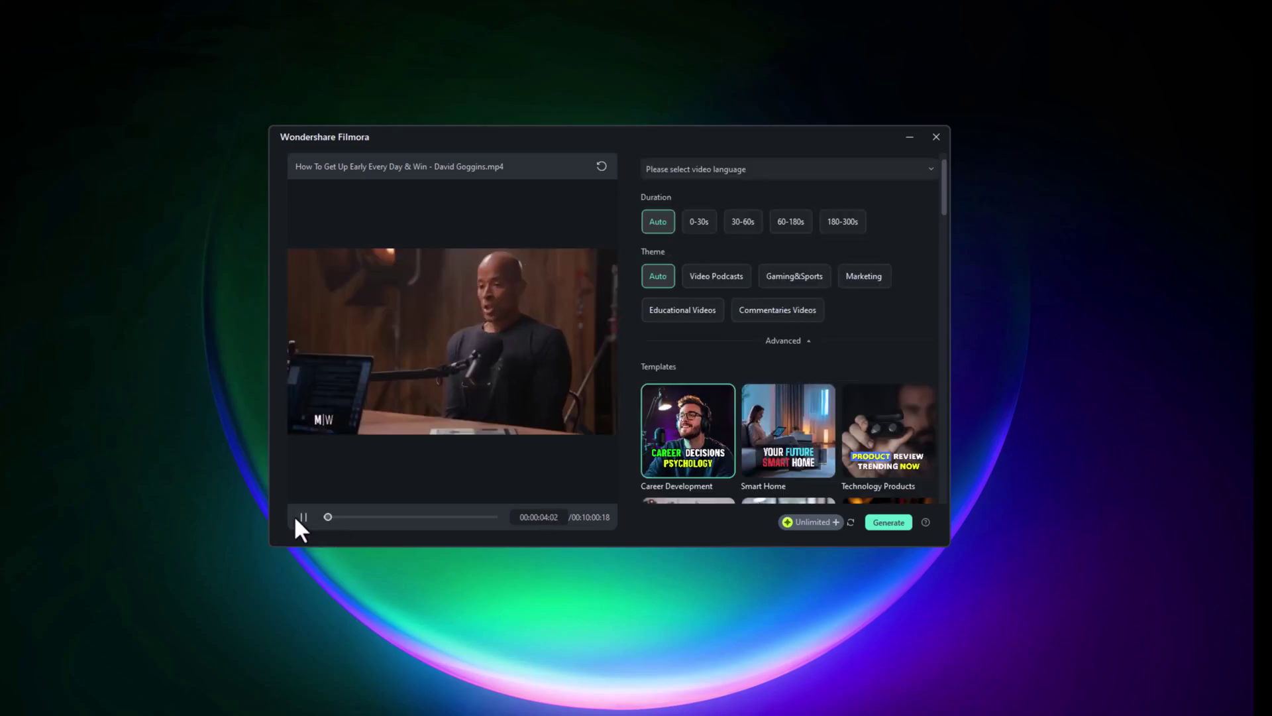
left_click_drag(329, 517, 407, 517)
- Set language English (US), duration 0-30s and theme Video Podcasts for the clips
left_click(714, 171)
left_click(615, 180)
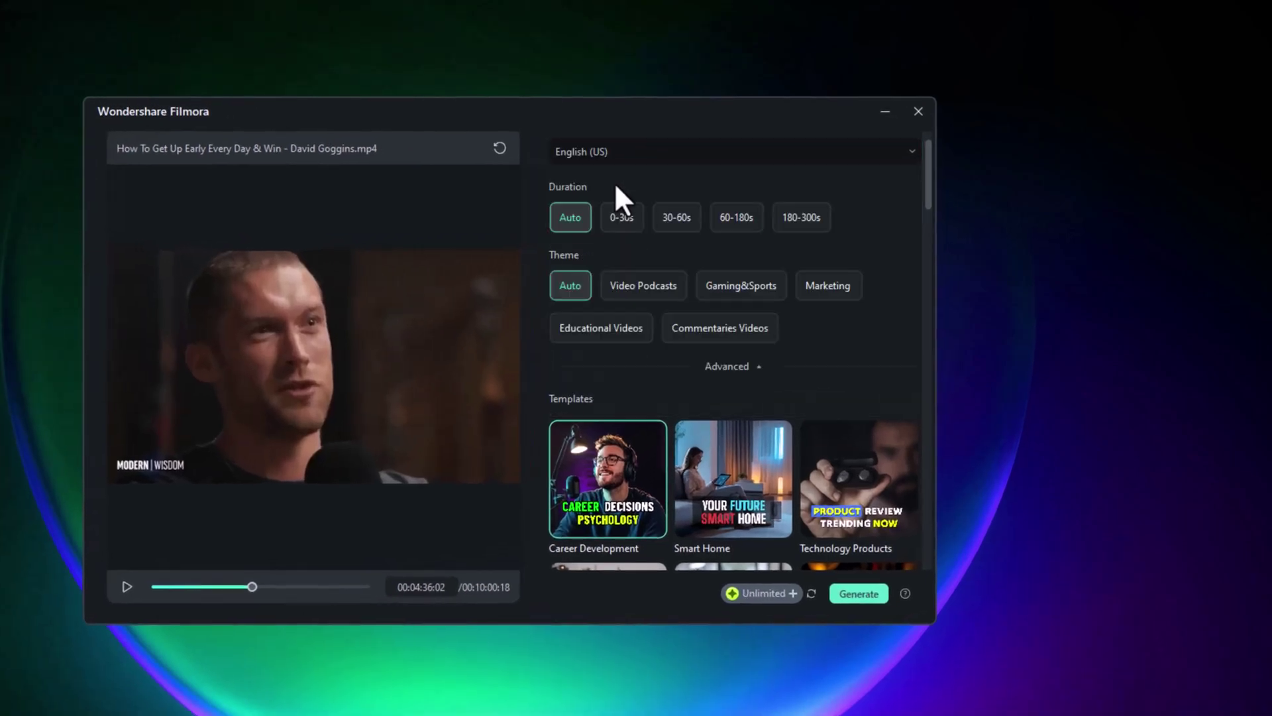
left_click(620, 223)
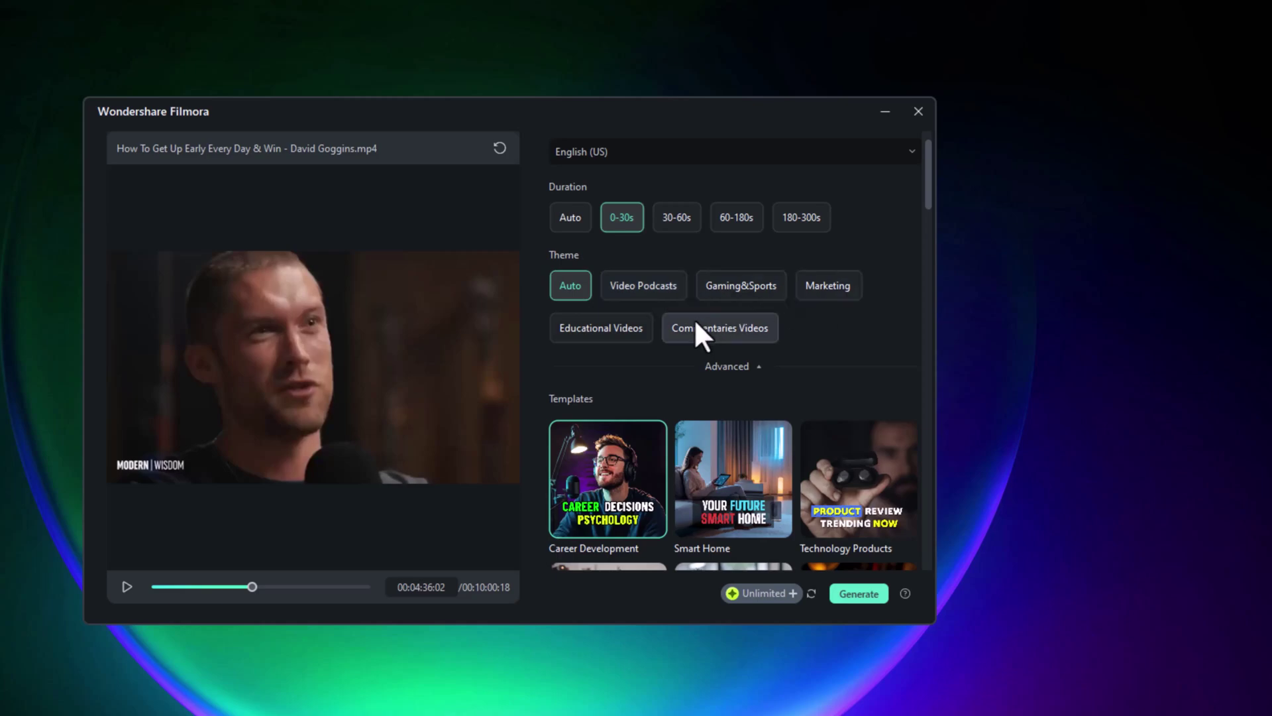
left_click(649, 282)
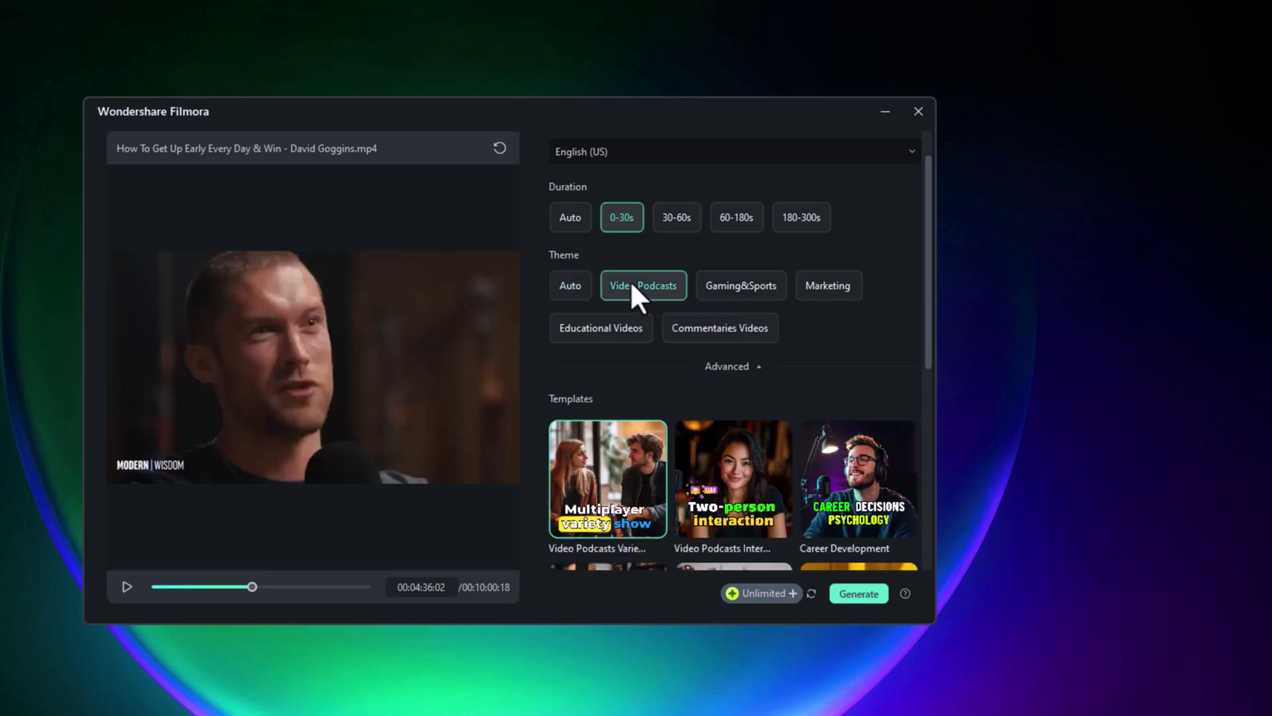
left_click(725, 367)
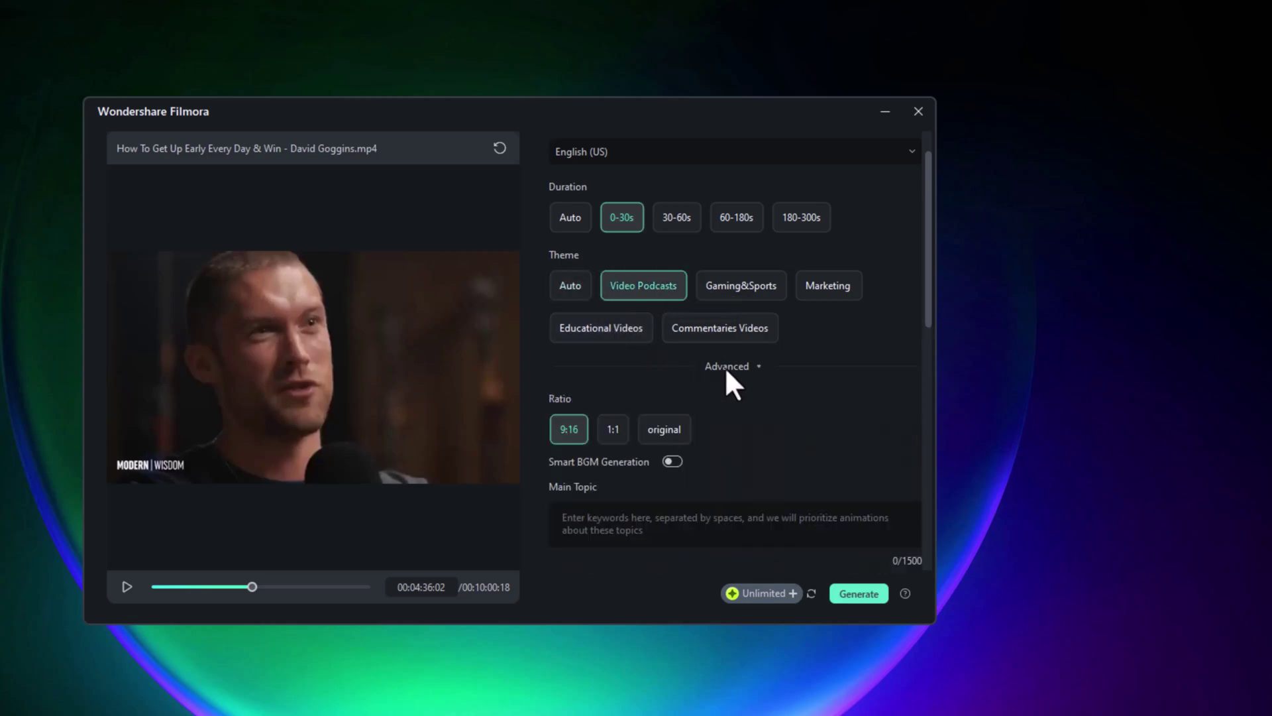
left_click(725, 366)
scroll(723, 406, "down", 2)
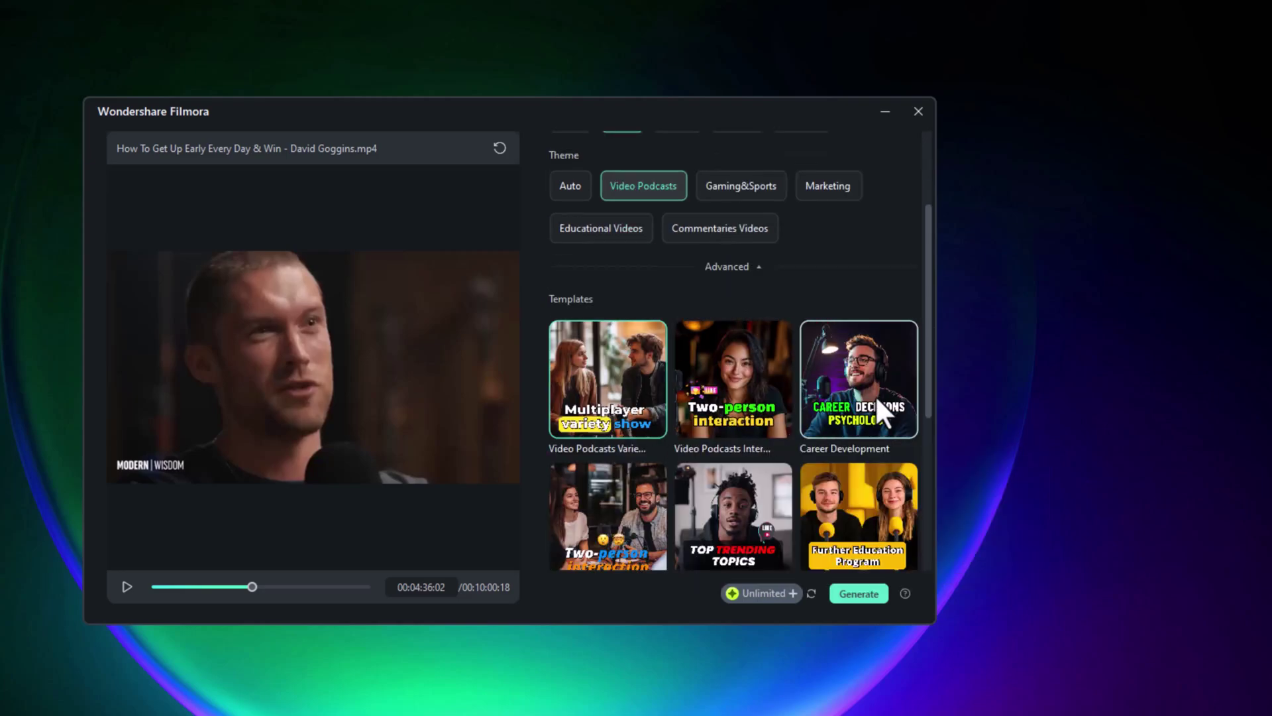
scroll(876, 395, "down", 2)
- Try the Two-person interaction and Hot Topics templates, settling on Video Podcasts Talk Show
left_click(700, 292)
mouse_move(734, 279)
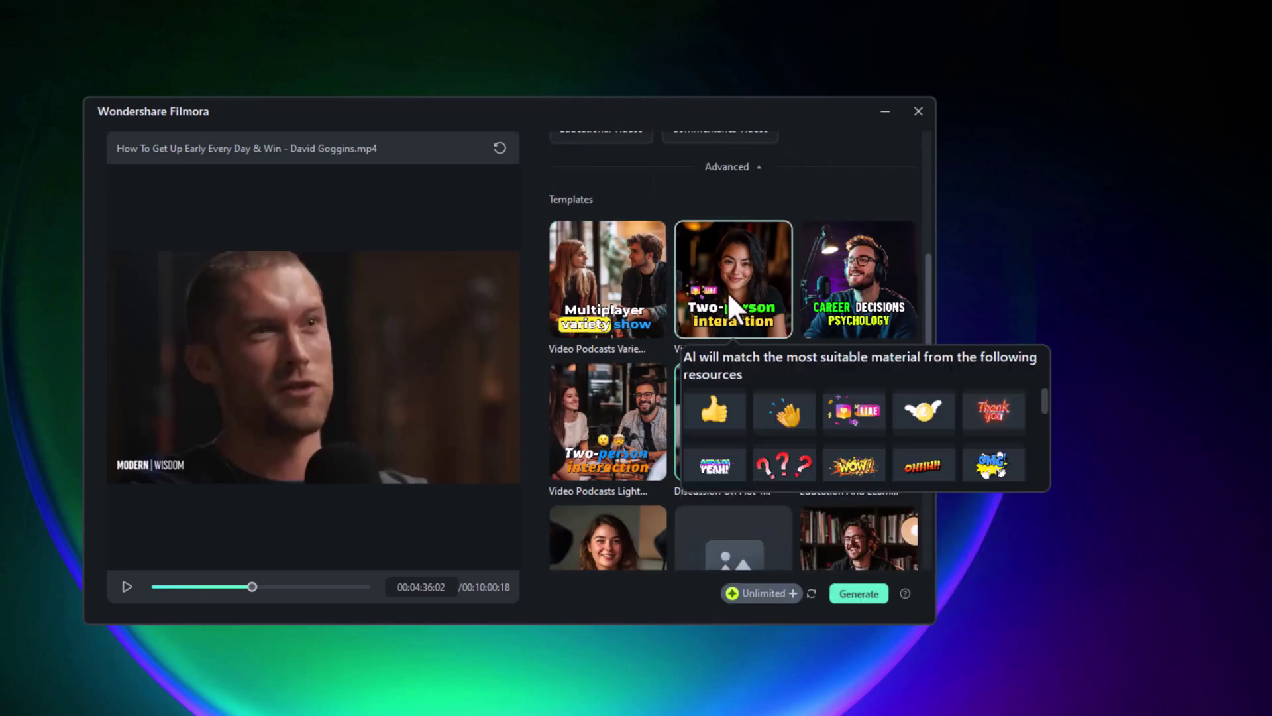
scroll(723, 348, "down", 1)
left_click(721, 390)
scroll(721, 389, "down", 3)
left_click(576, 413)
- Generate the short clips and preview the top-ranked result
left_click(855, 593)
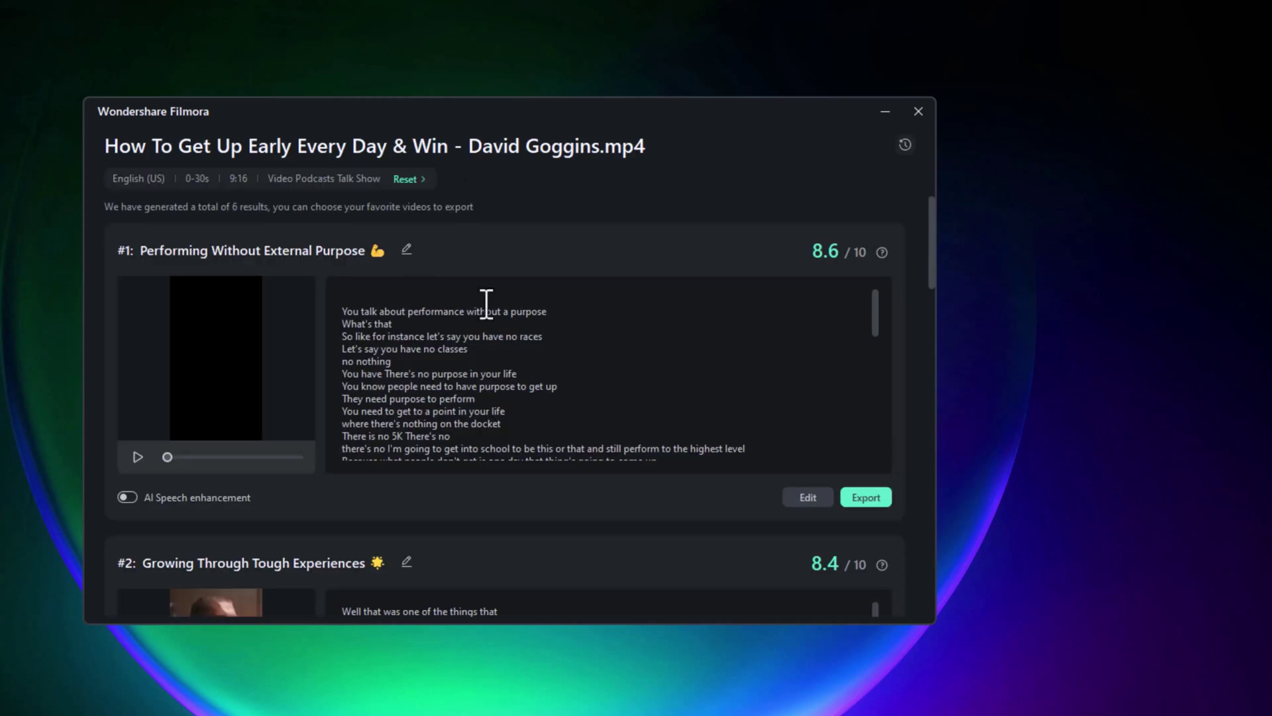
scroll(196, 537, "down", 2)
scroll(196, 537, "up", 2)
left_click(134, 455)
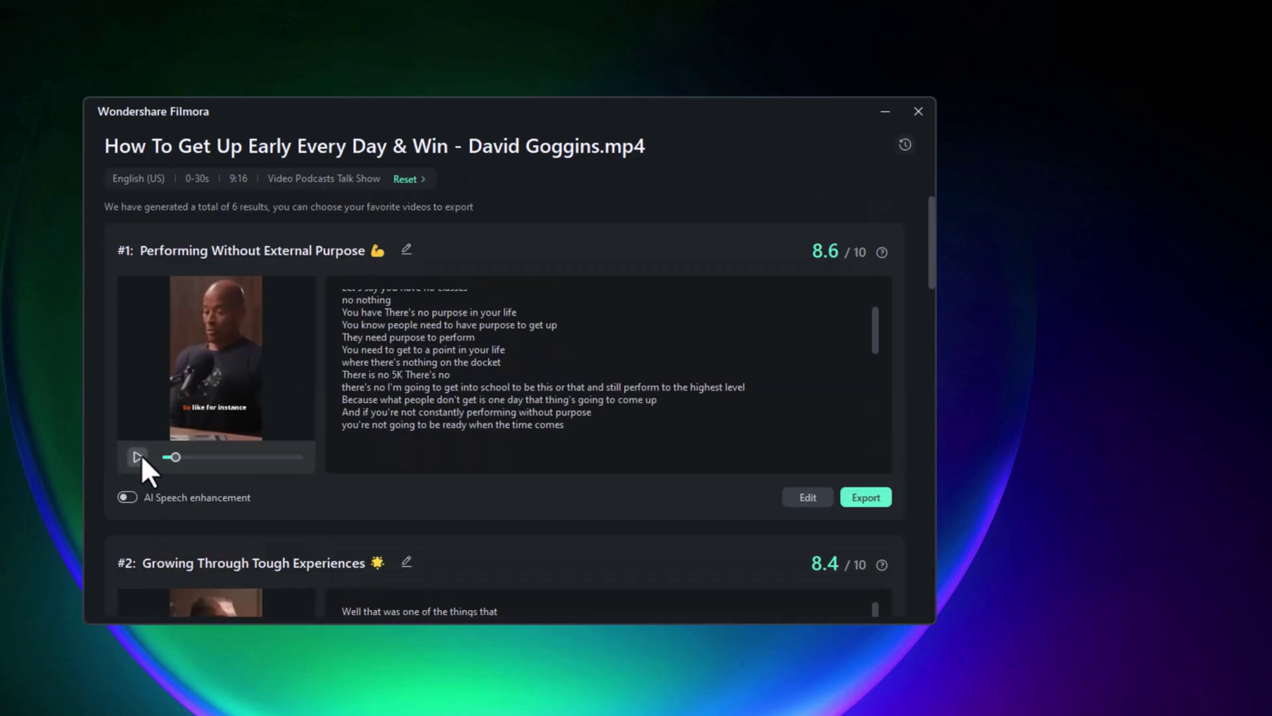
left_click(137, 458)
scroll(140, 454, "down", 1)
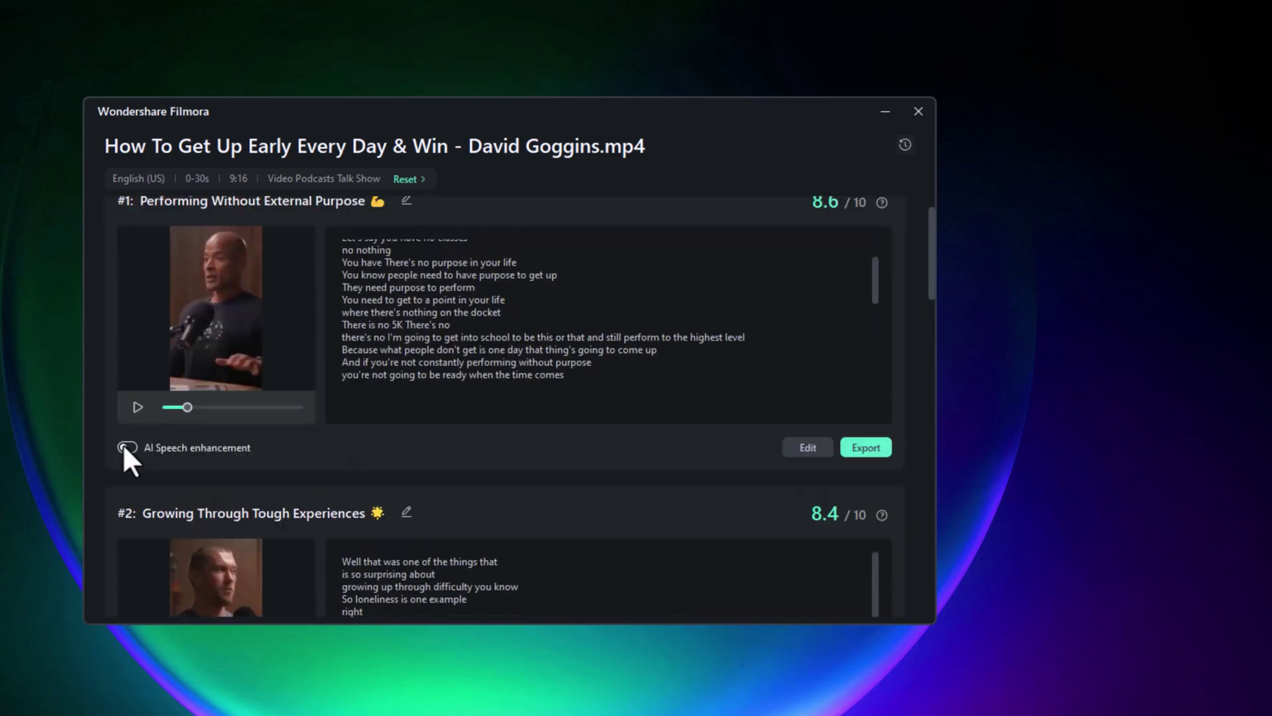
- Audition clip #1 with AI speech enhancement on, then switch it back off
left_click(124, 447)
left_click(138, 408)
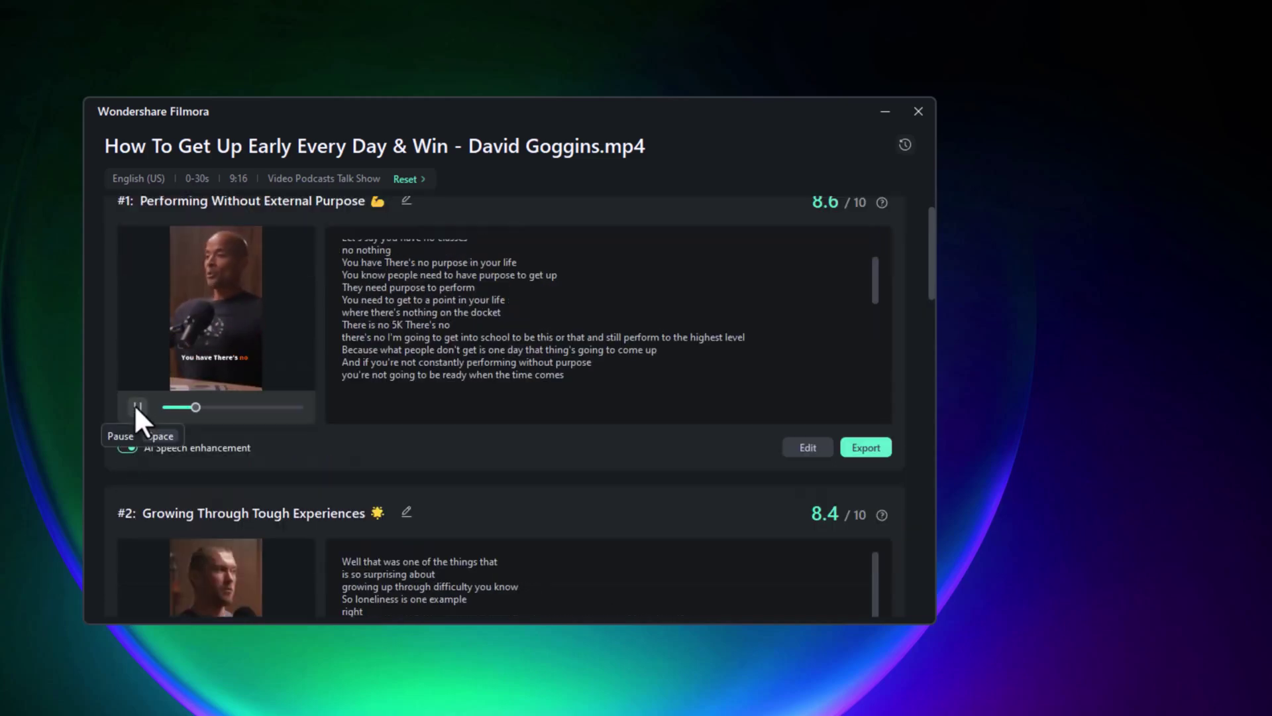
left_click(133, 444)
scroll(250, 463, "down", 2)
scroll(247, 444, "up", 3)
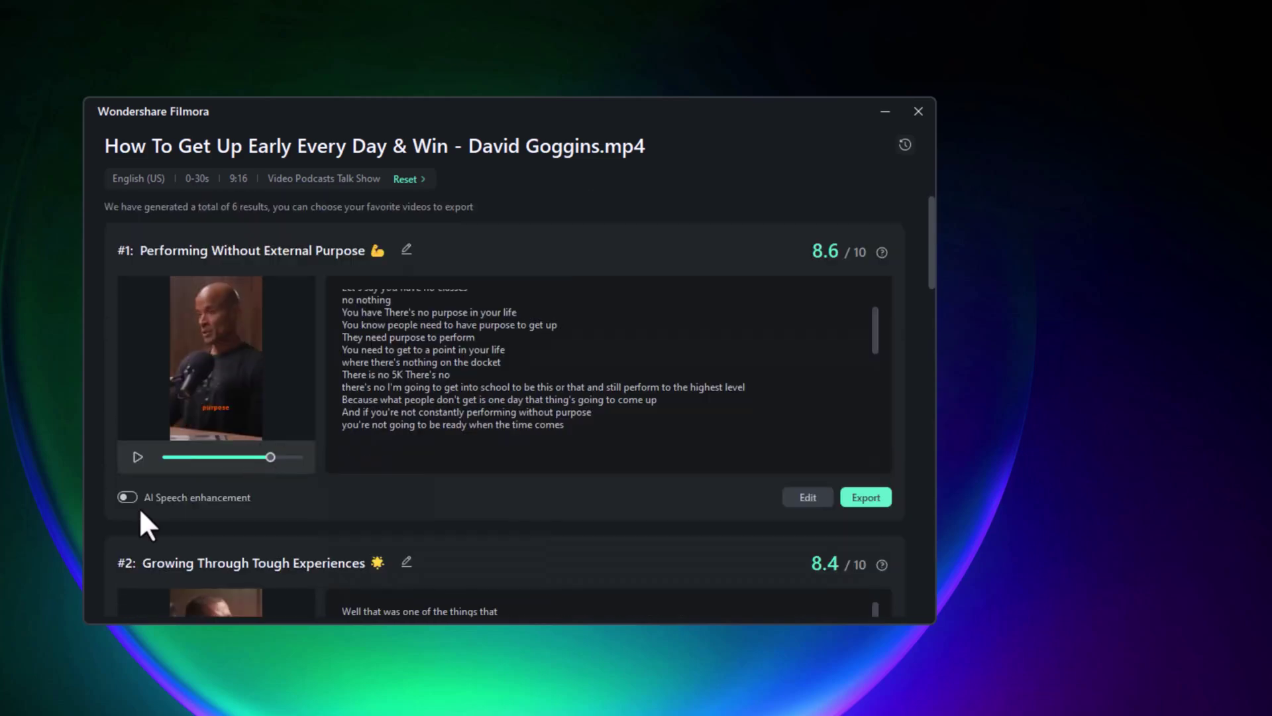
- Export the first clip to Device with the Desktop as its save folder
left_click(854, 495)
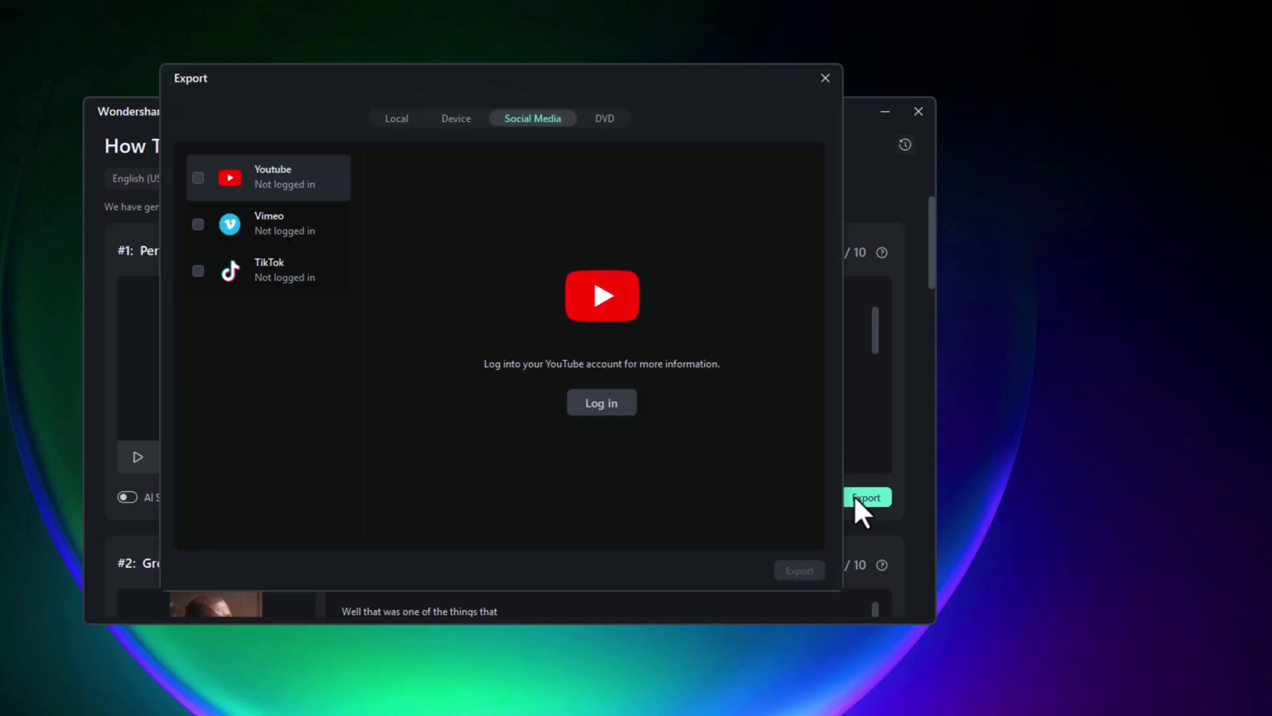
left_click(455, 118)
left_click(631, 230)
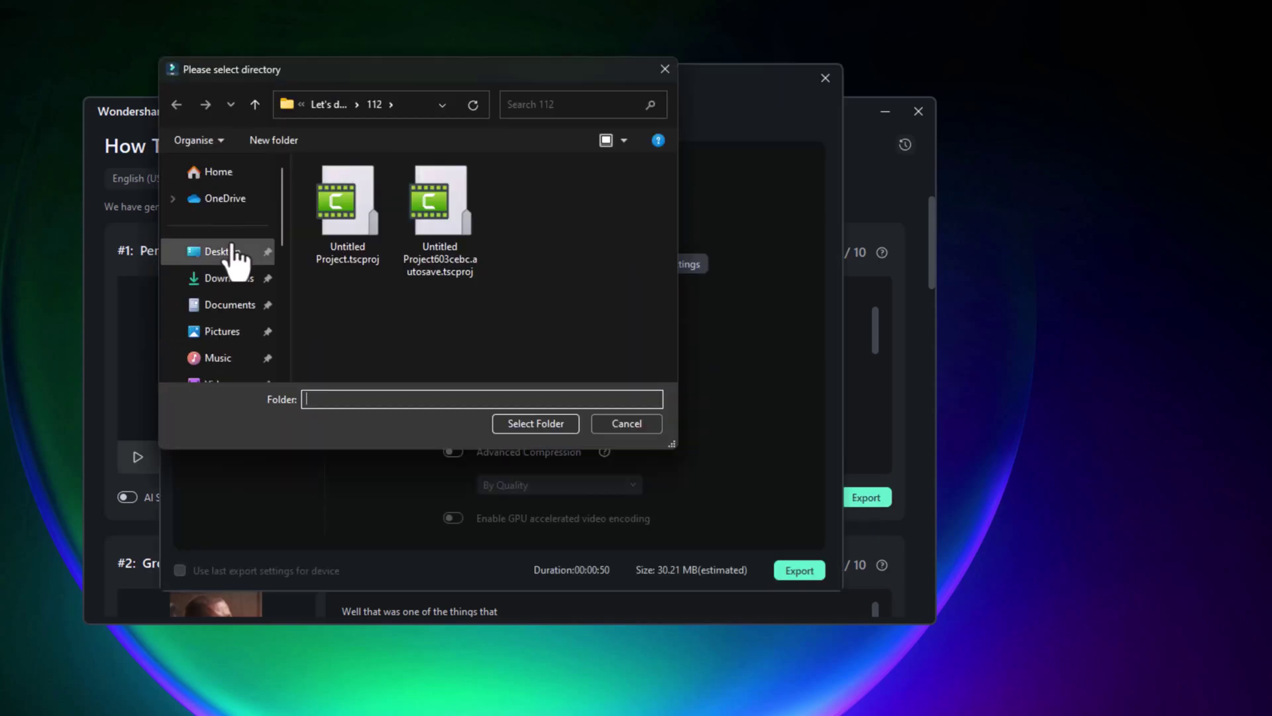
left_click(202, 250)
left_click(543, 417)
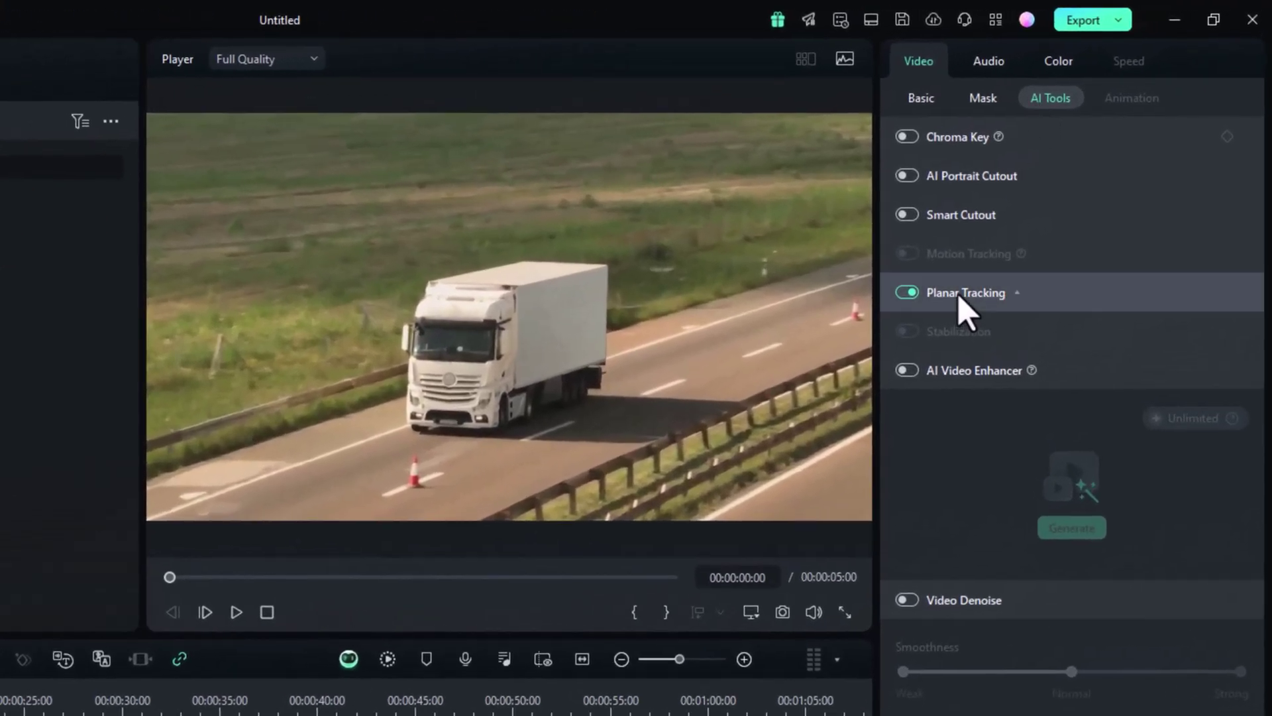
- Enable Planar Tracking on the truck clip using the Advanced tracker
left_click(959, 298)
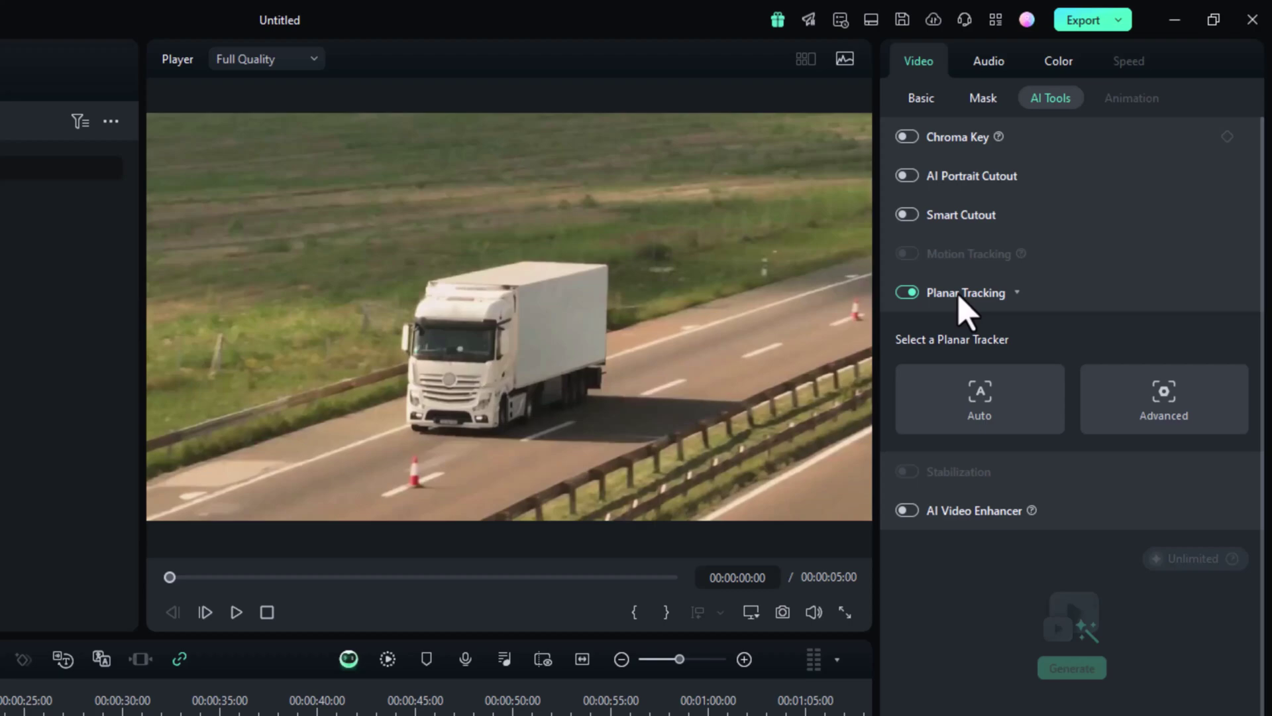
left_click(1164, 409)
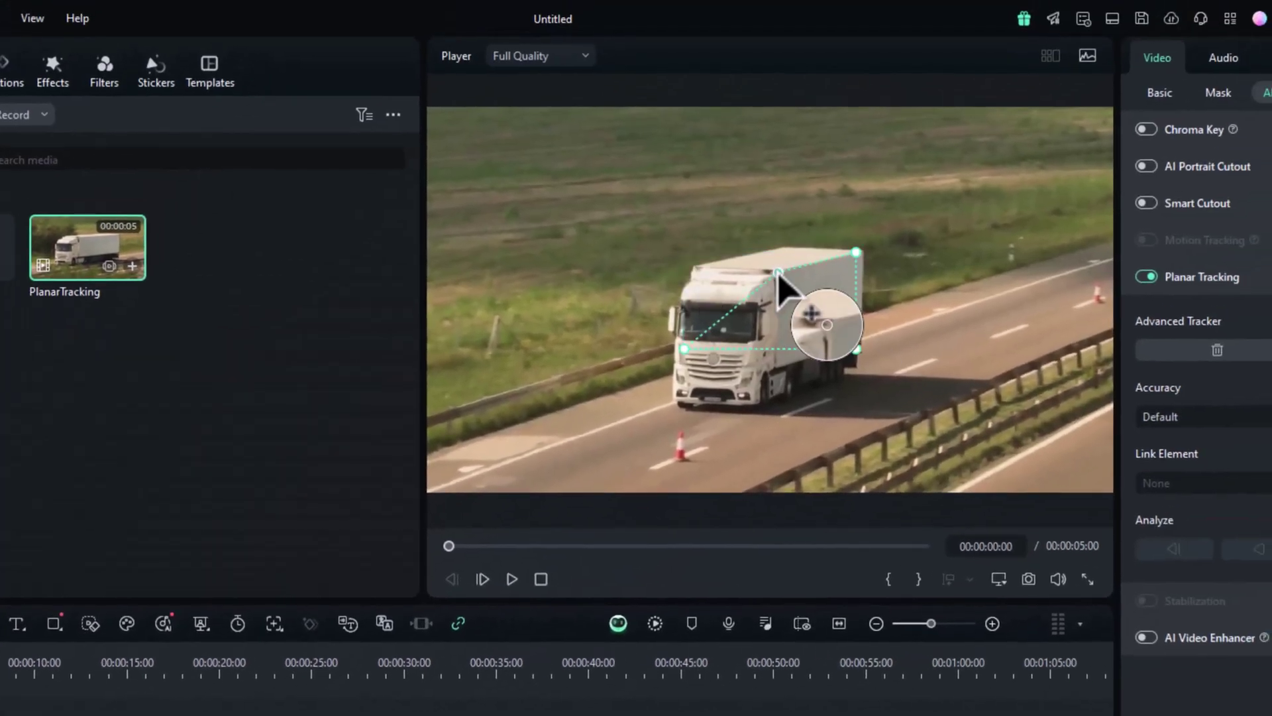
- Fit the tracking box corners to the side of the truck's trailer
left_click_drag(689, 260, 758, 445)
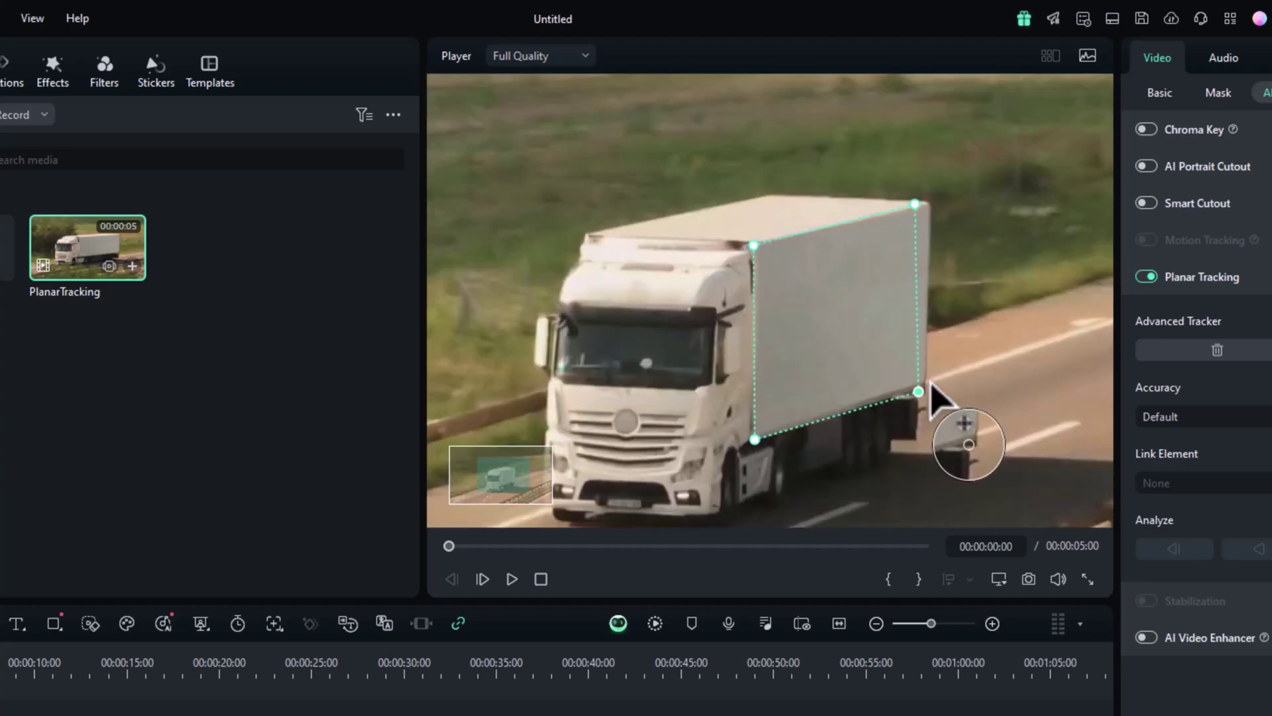
left_click_drag(915, 400, 927, 382)
left_click_drag(915, 204, 927, 203)
scroll(878, 350, "down", 3)
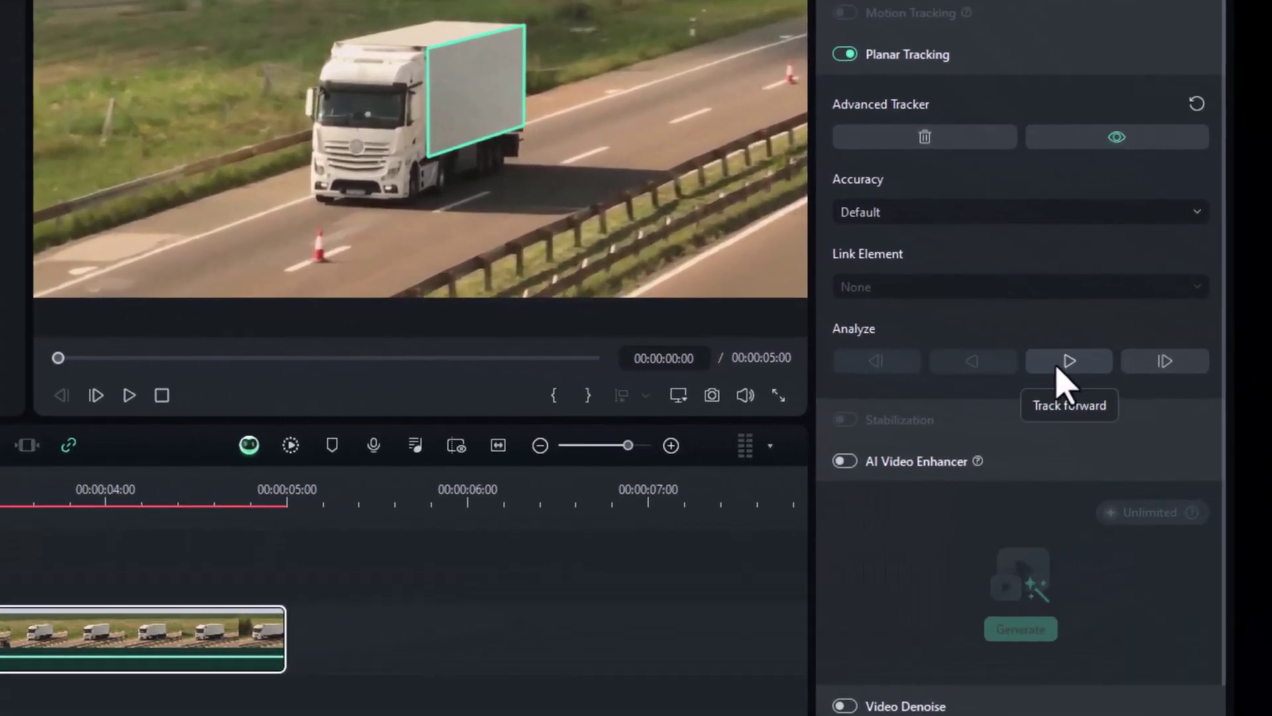
- Track the trailer forward and link the imported filmora14 graphic to it
left_click(1057, 359)
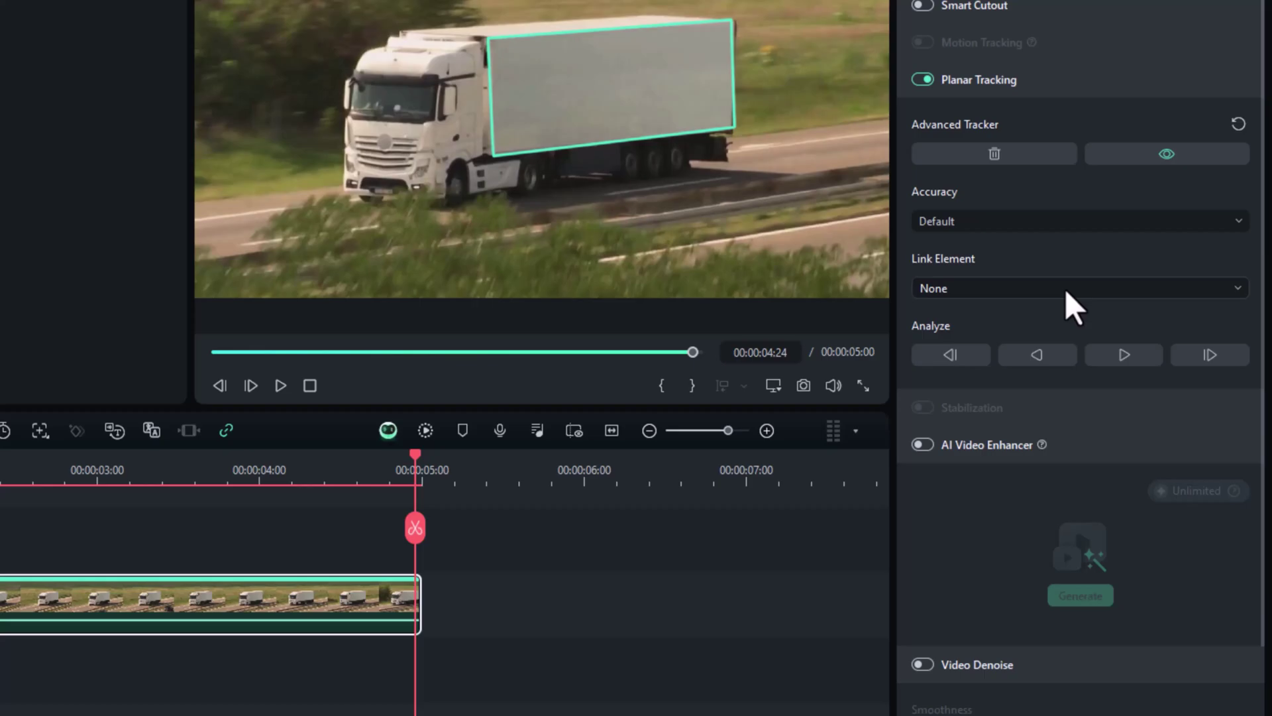
left_click(1065, 288)
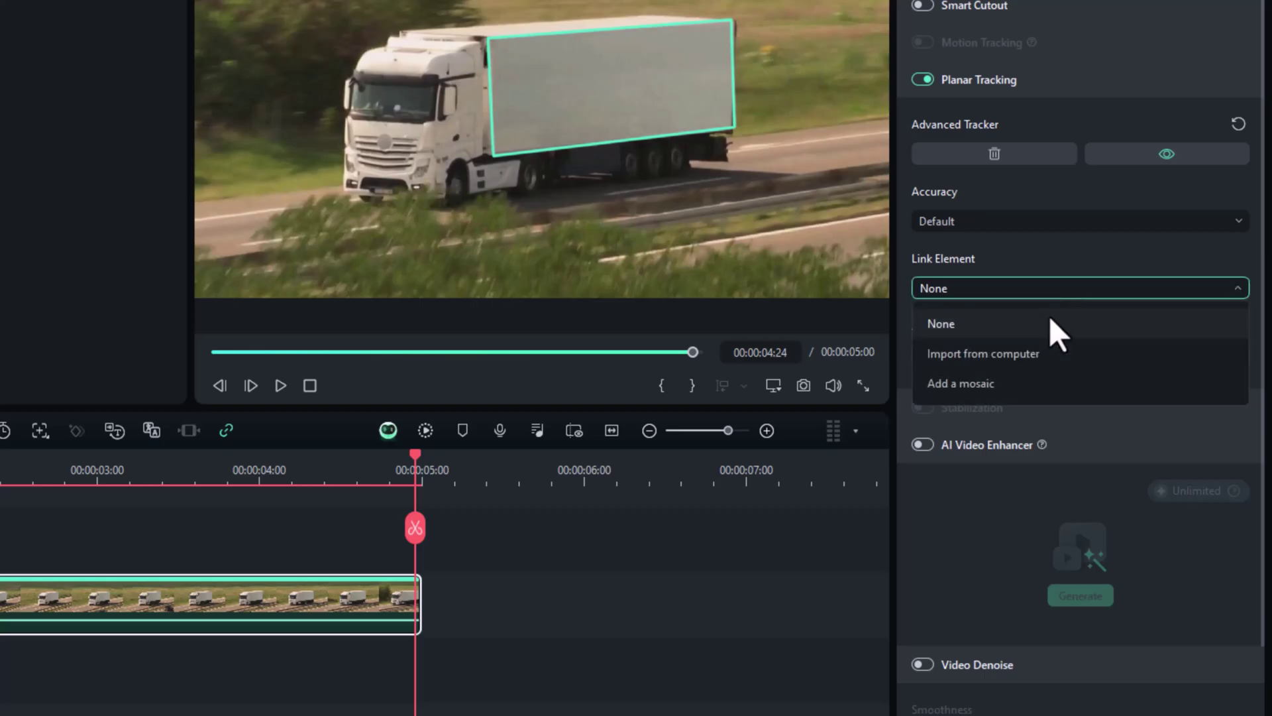
left_click(1044, 347)
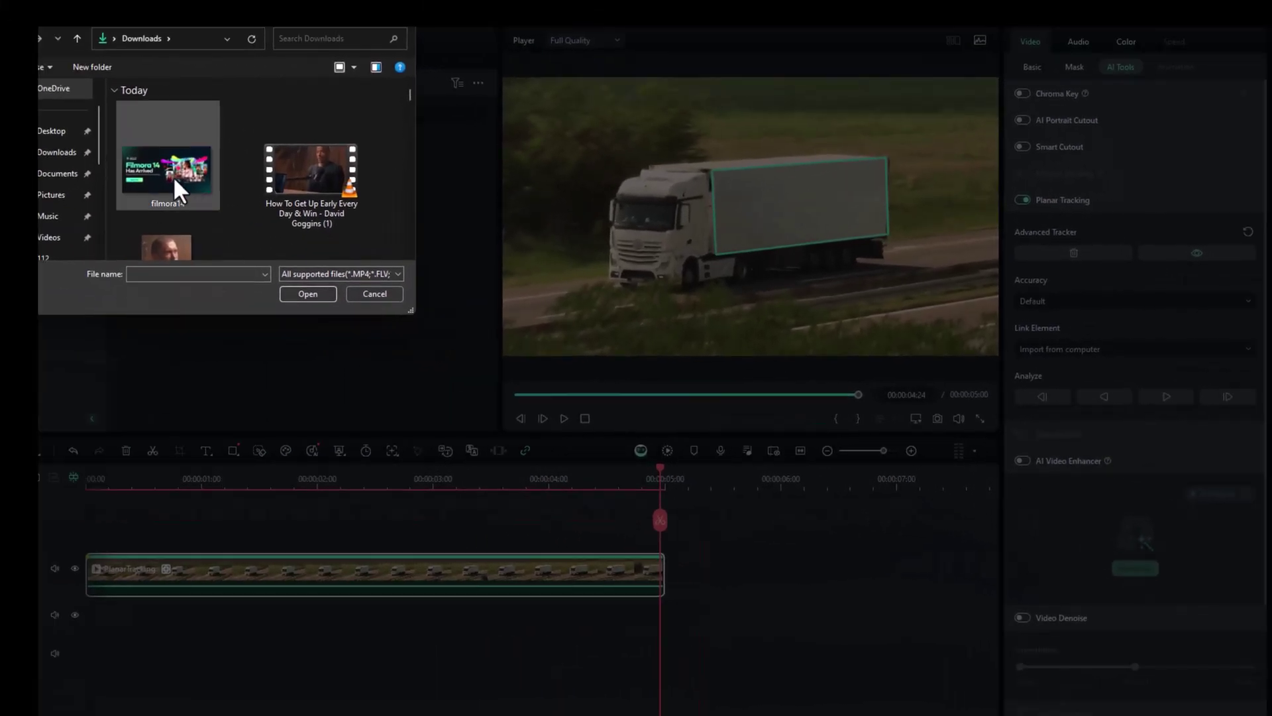
double_click(173, 177)
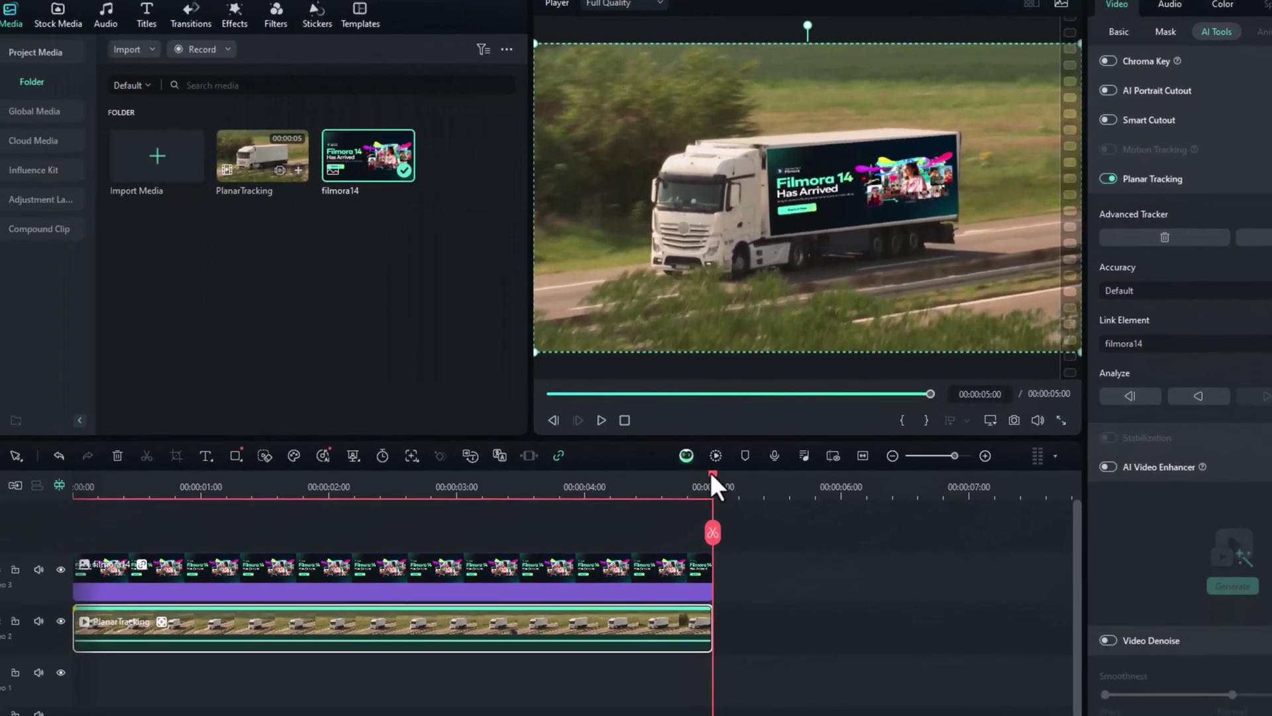
- Rewind to the first frame and play back the graphic riding on the truck
left_click_drag(710, 476, 57, 492)
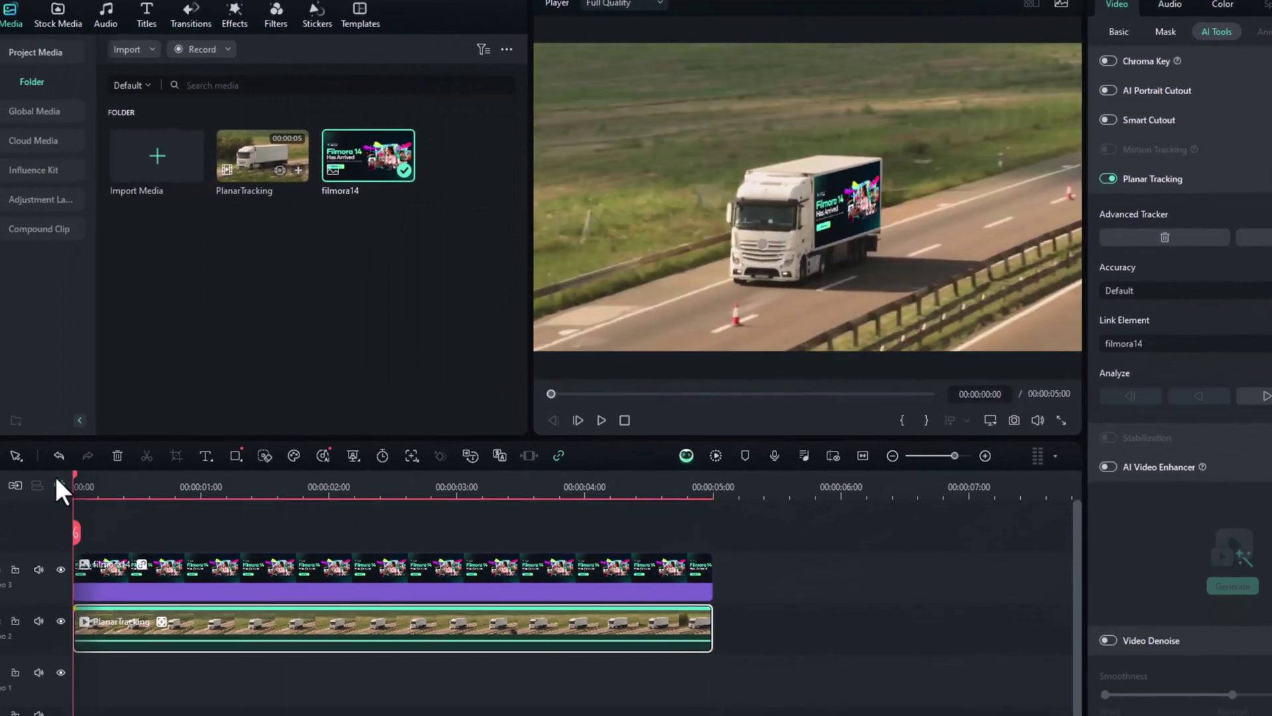
left_click(601, 421)
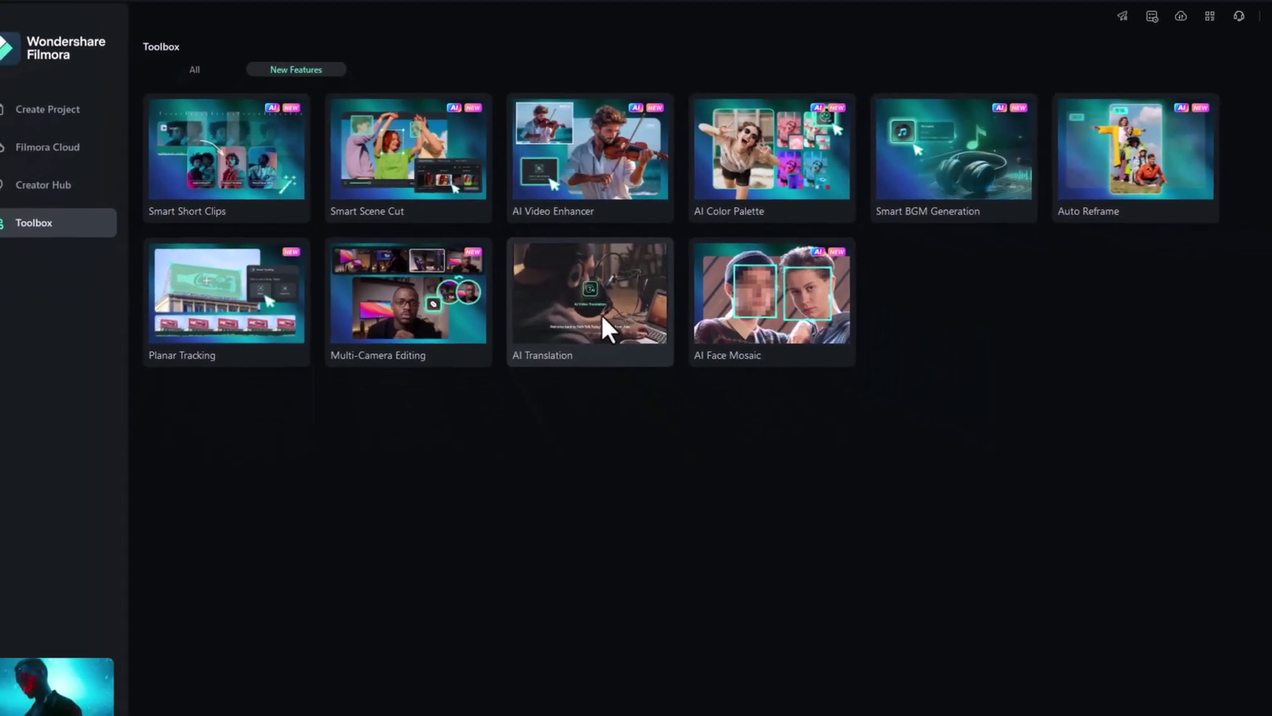
- Place the Welcome to clip on the timeline and bring up AI Translation from the AI caption tools
left_click(602, 315)
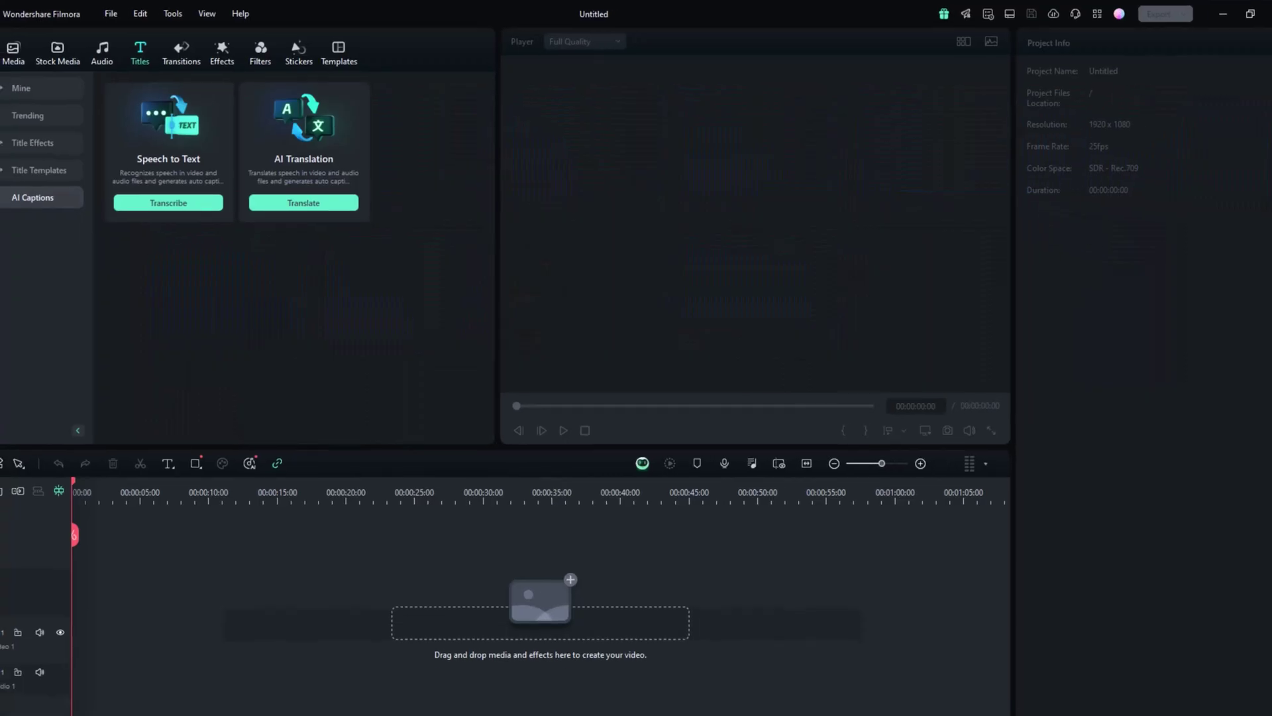
mouse_move(375, 590)
left_mouse_down()
mouse_move(111, 640)
mouse_move(125, 627)
left_mouse_up()
left_click(564, 429)
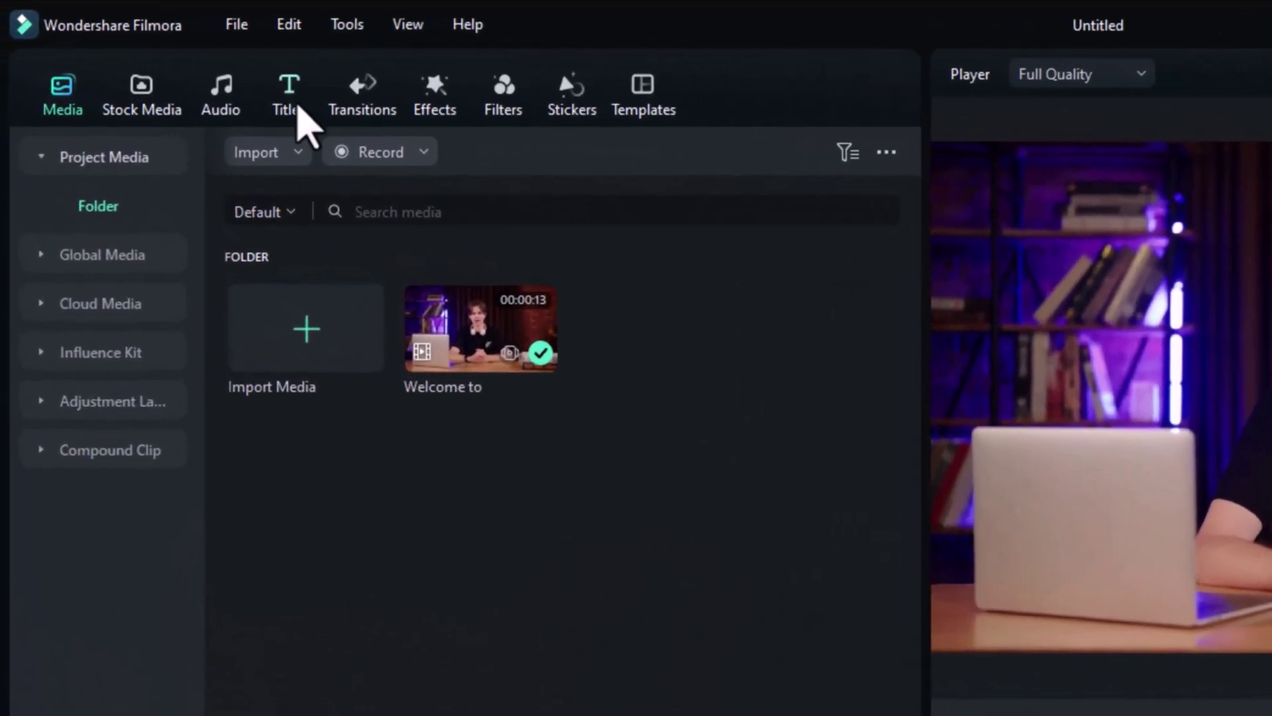
left_click(298, 107)
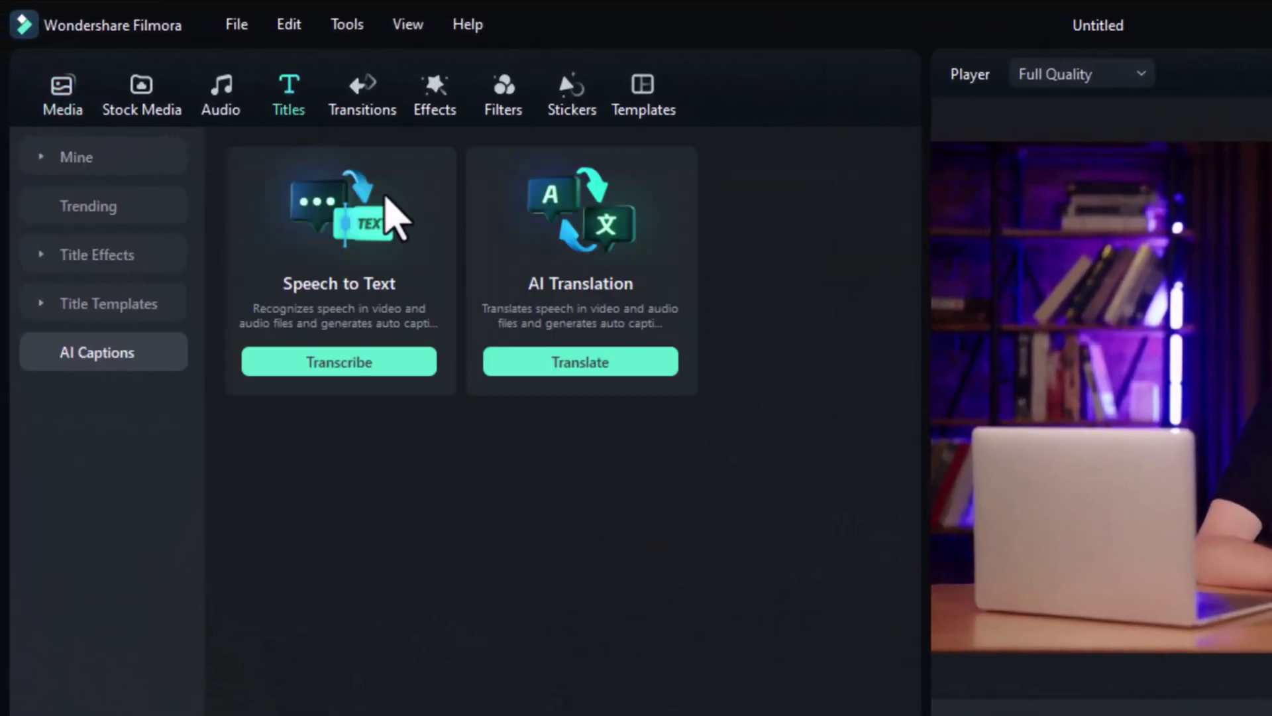
left_click(609, 362)
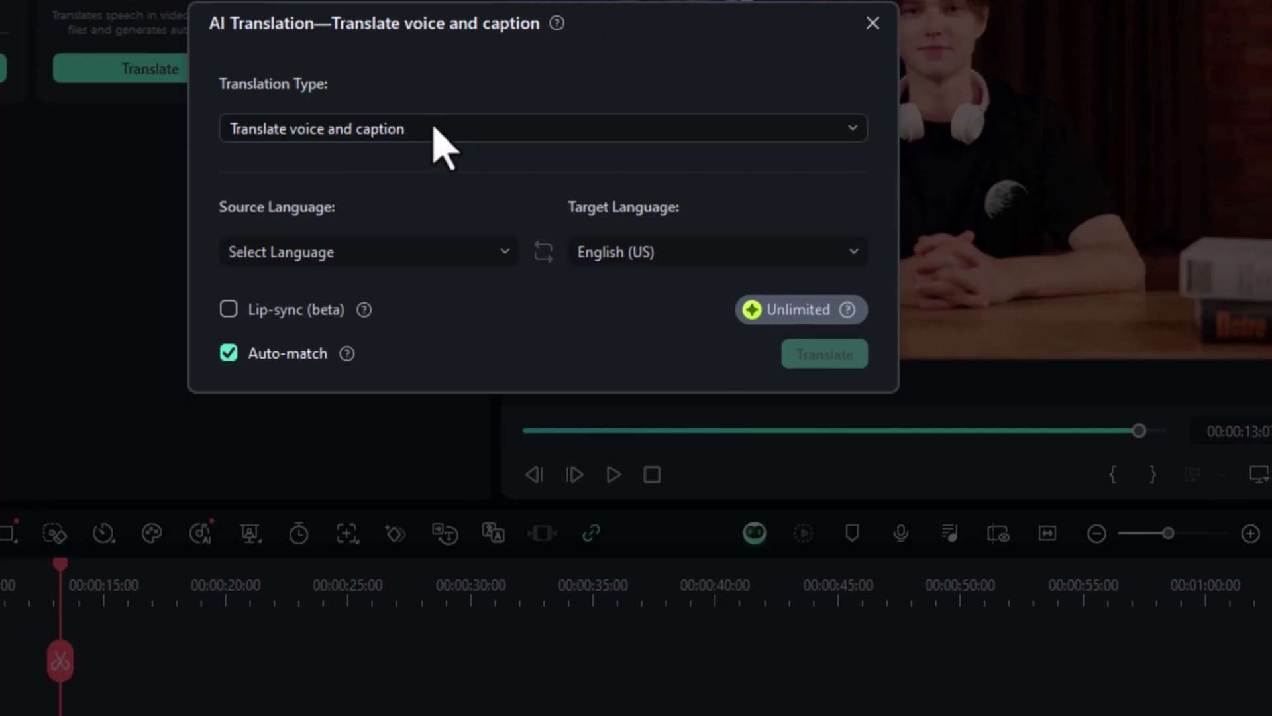
- Translate voice and captions from English (US) to Hindi (India) and accept the terms
left_click(434, 134)
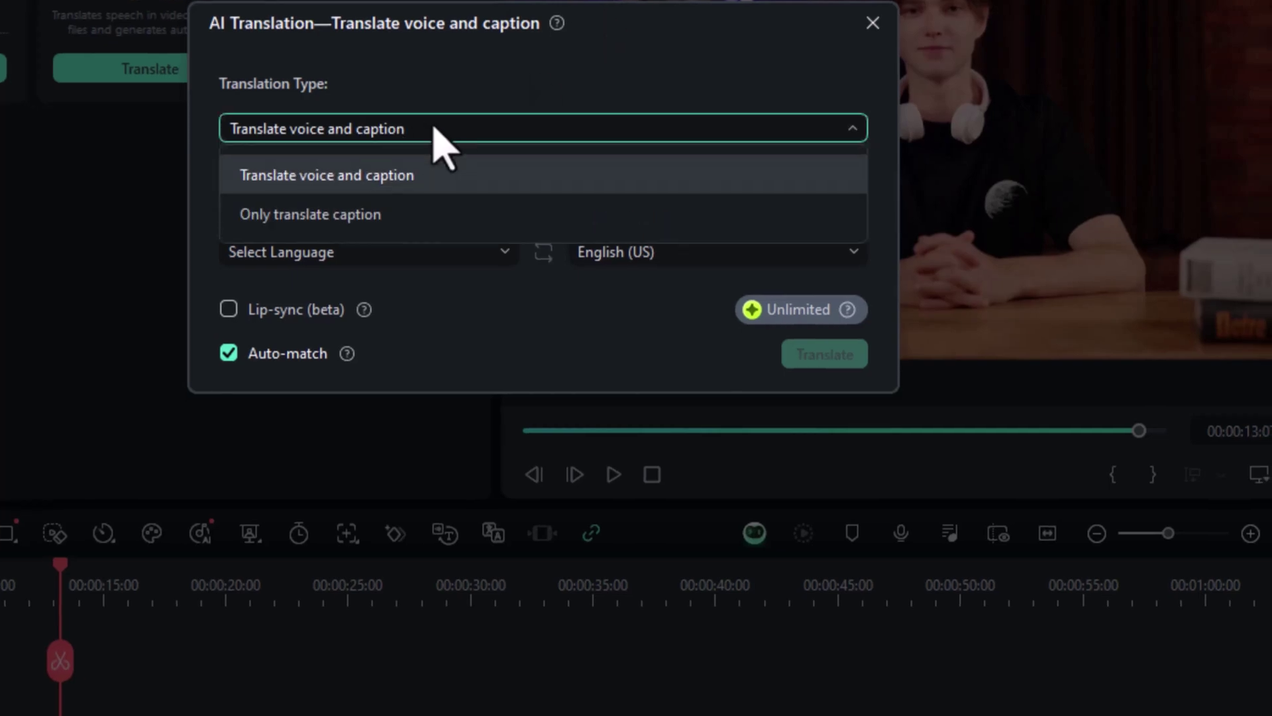
left_click(412, 177)
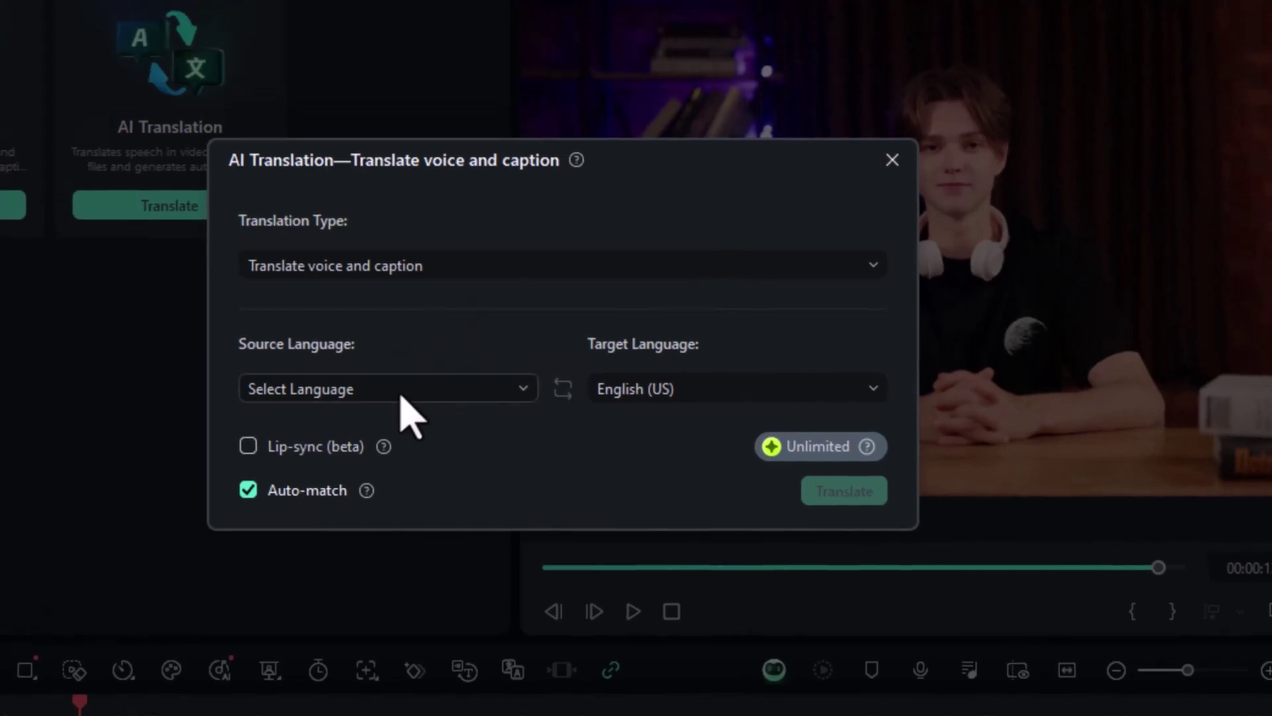
left_click(416, 389)
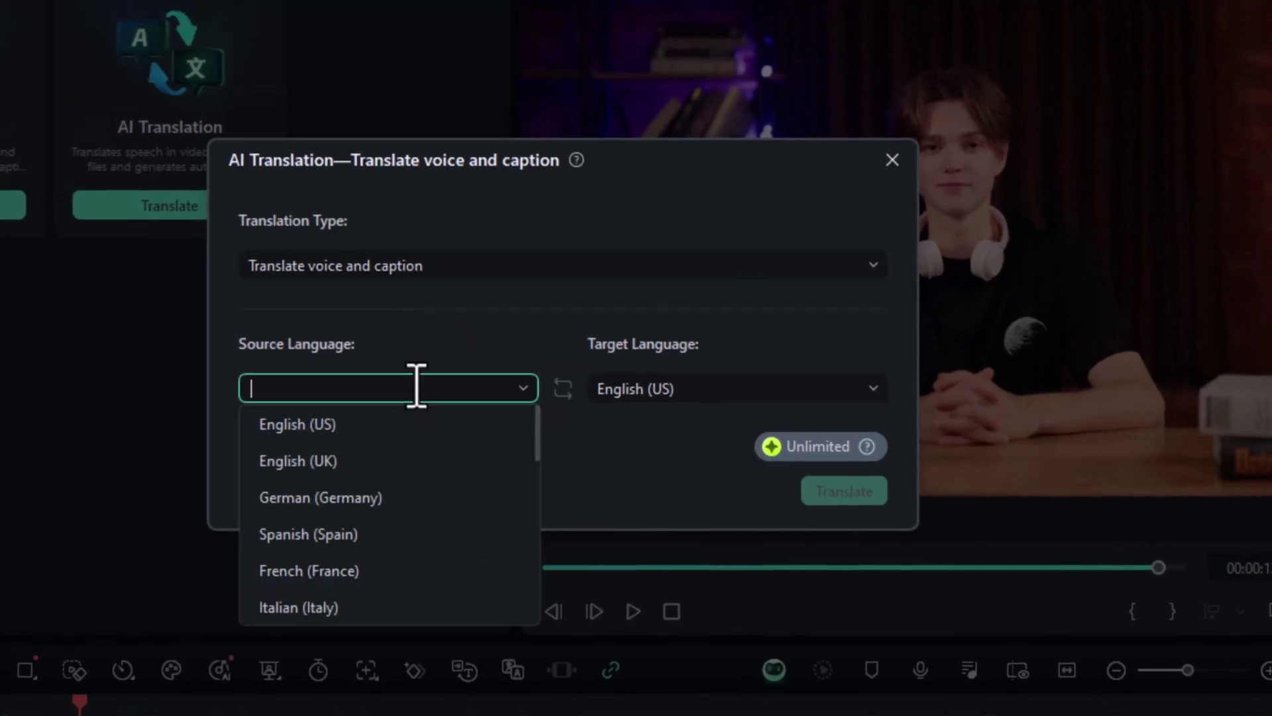
left_click(388, 434)
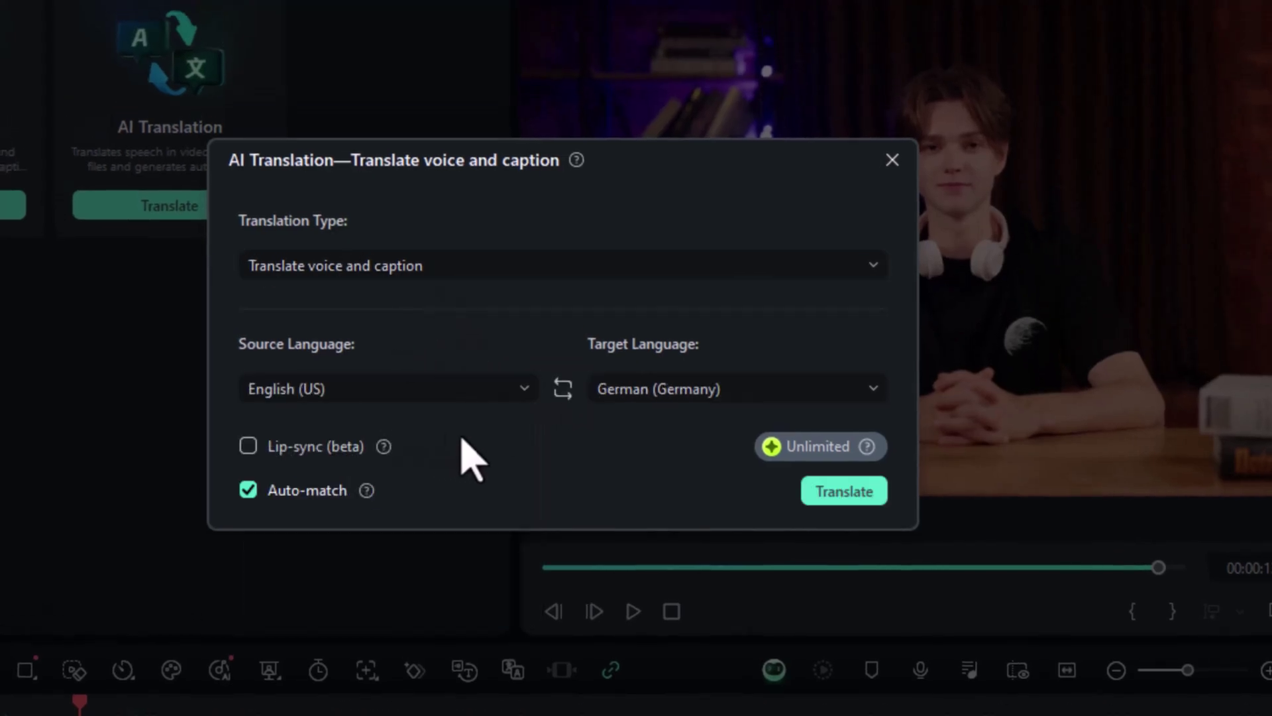
left_click(699, 397)
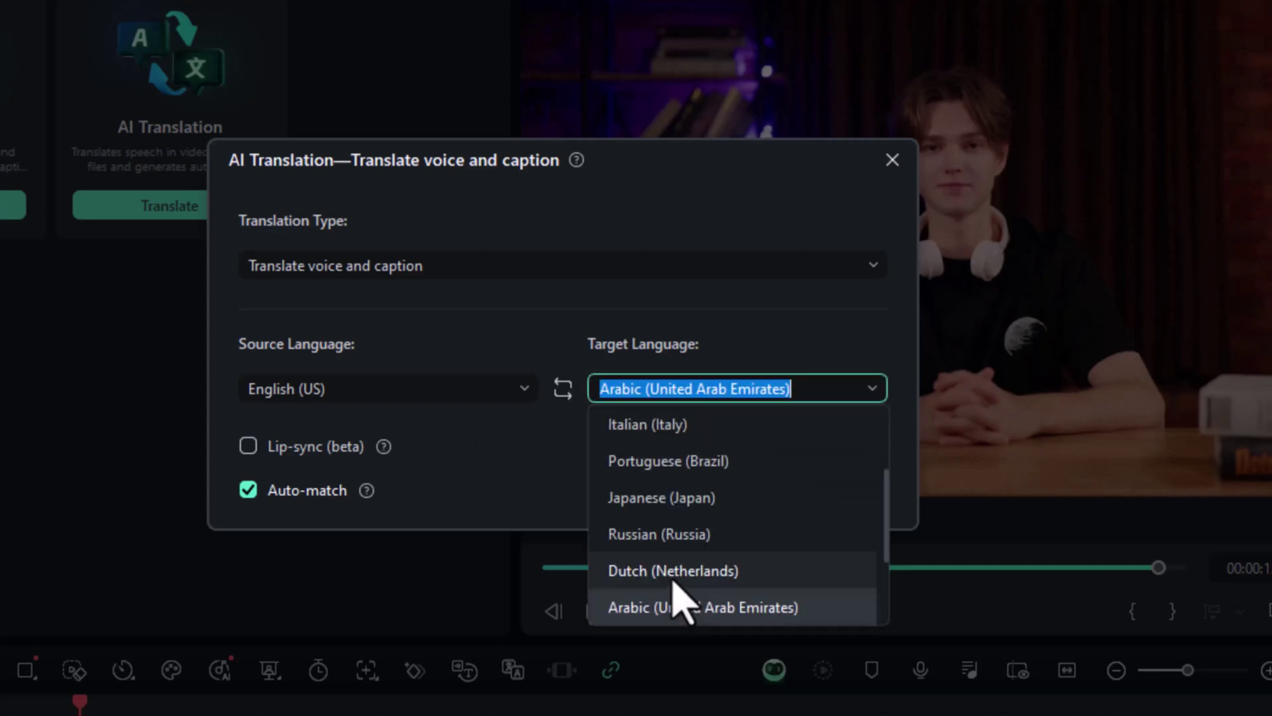
scroll(676, 557, "down", 2)
scroll(683, 542, "down", 1)
left_click(686, 611)
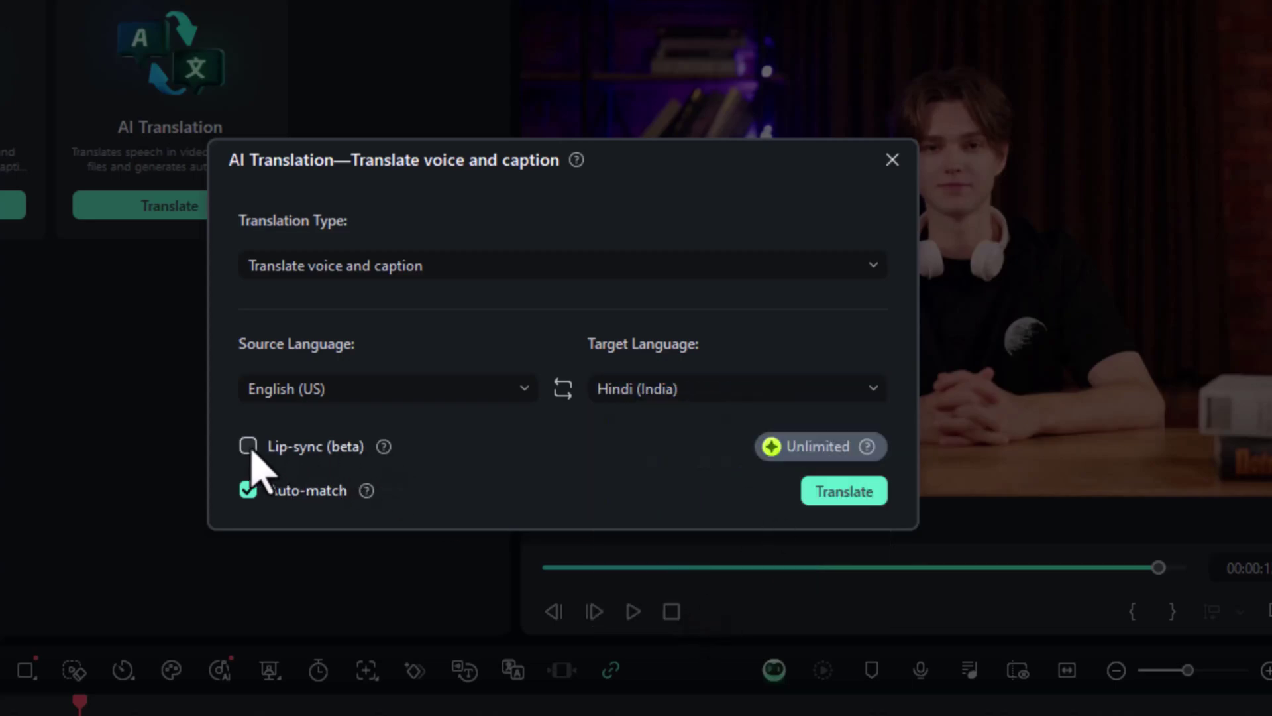
left_click(845, 500)
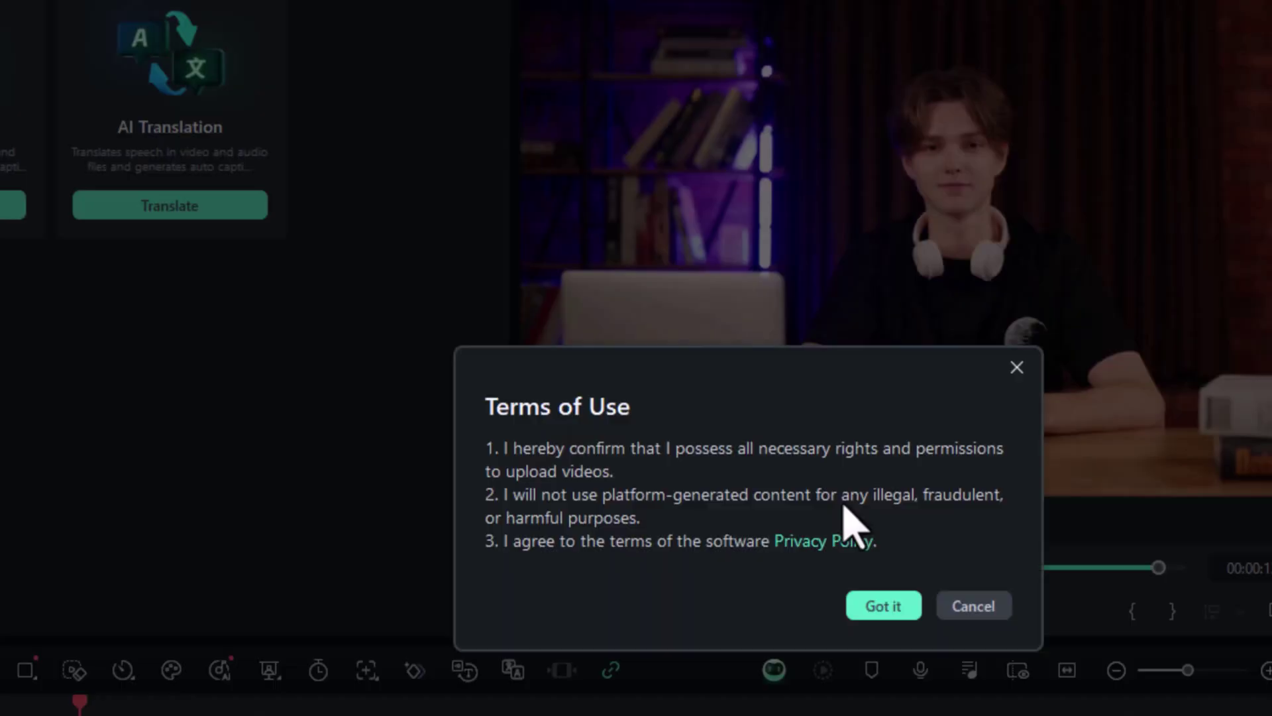
left_click(883, 606)
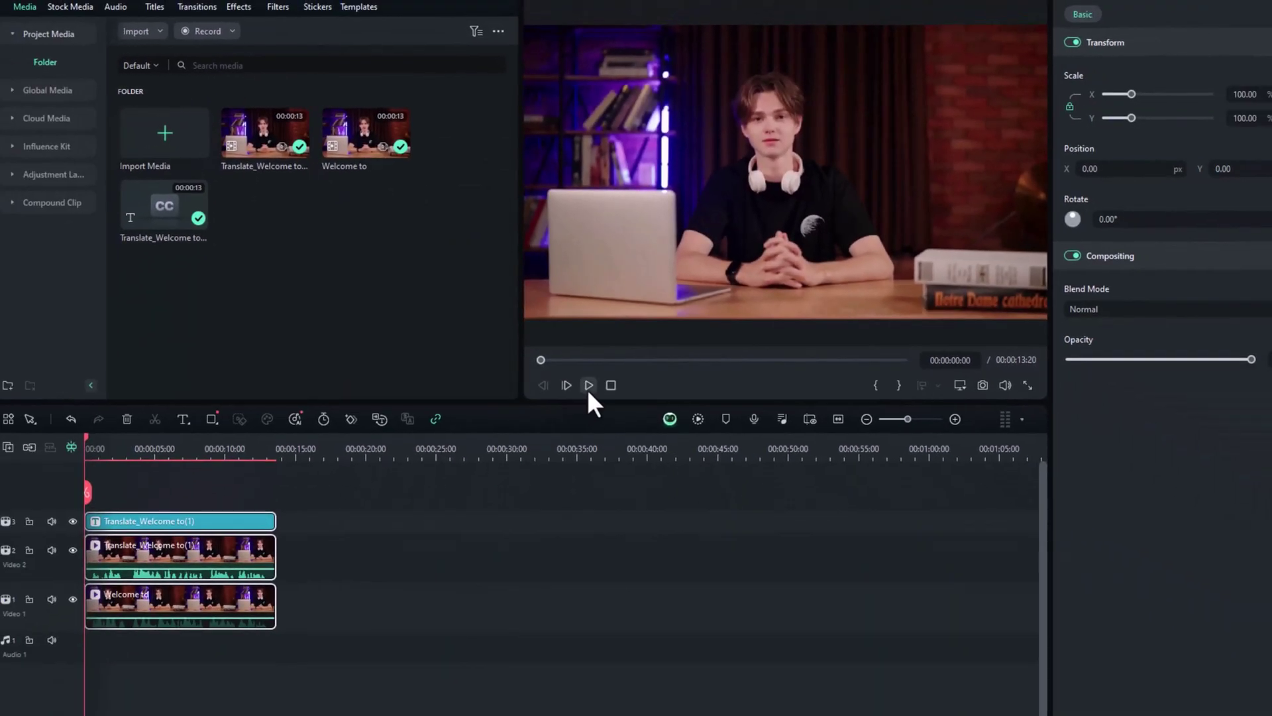
- Play the translated clip while briefly checking system quick settings
left_click(588, 387)
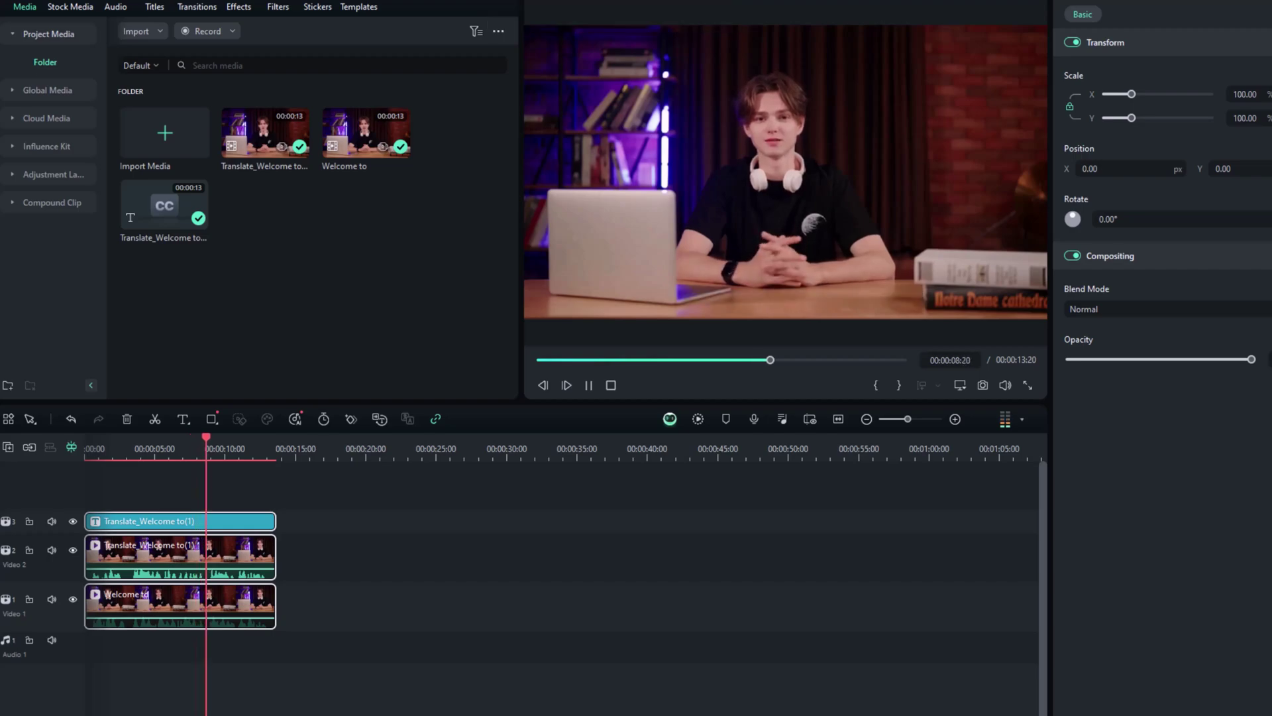
key("super+a")
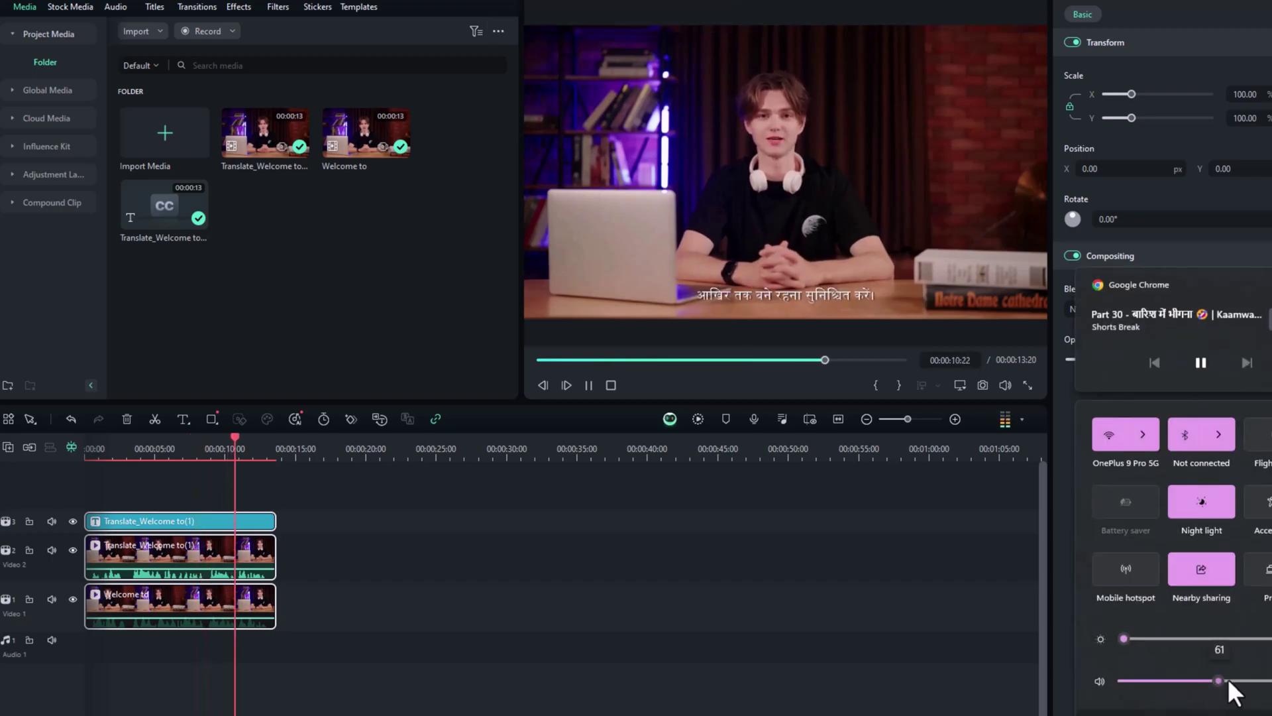
left_click(967, 614)
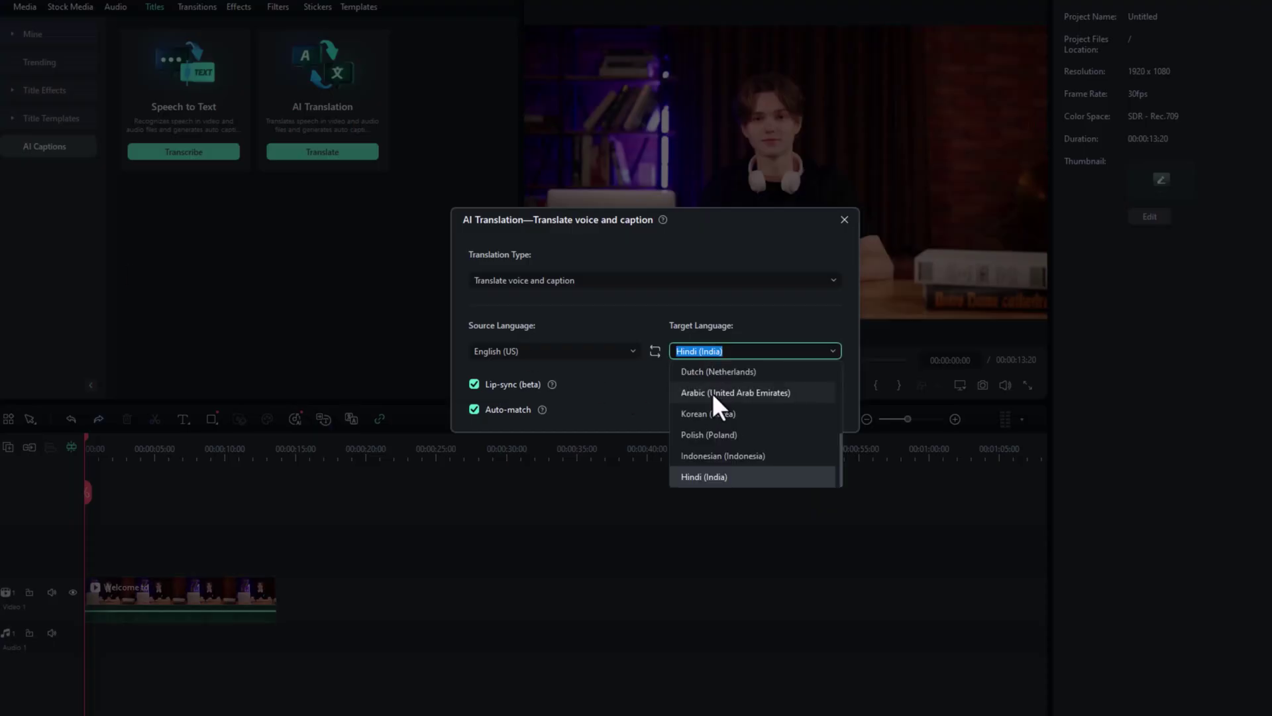
scroll(712, 393, "up", 5)
- Submit a Spanish (Spain) translation job, preview its result, and close the translation task list
left_click(732, 415)
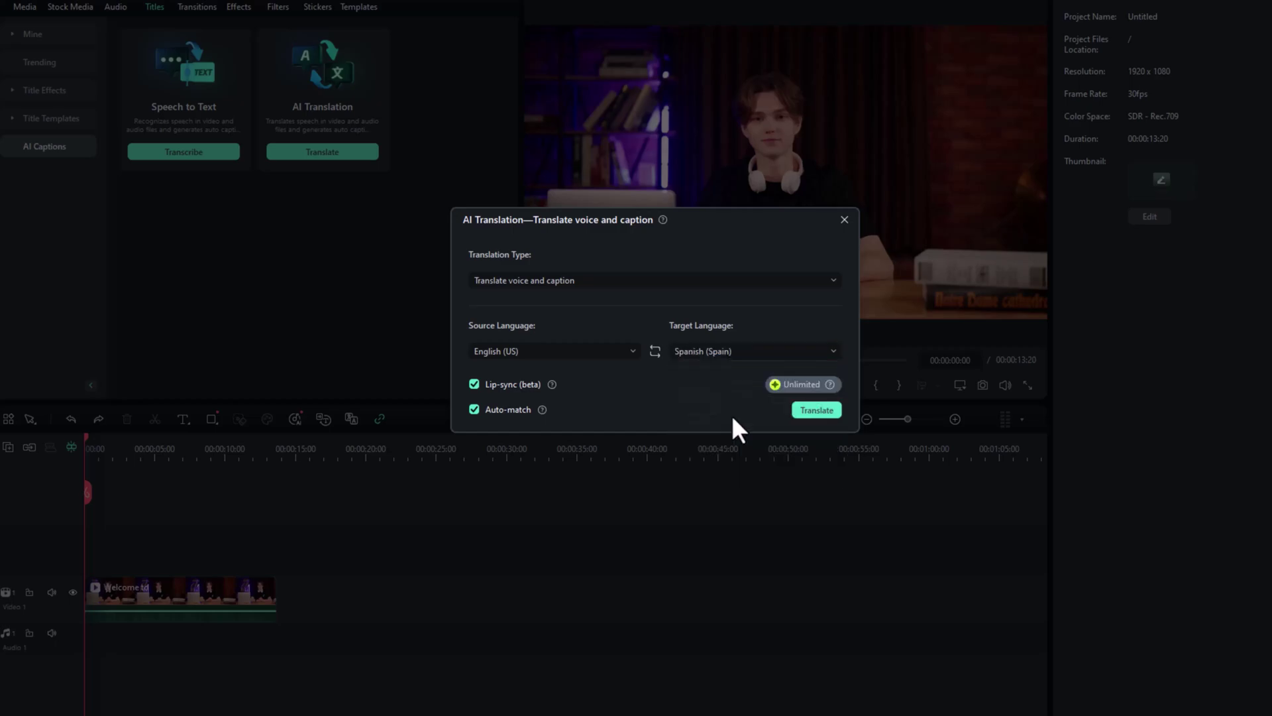
left_click(817, 411)
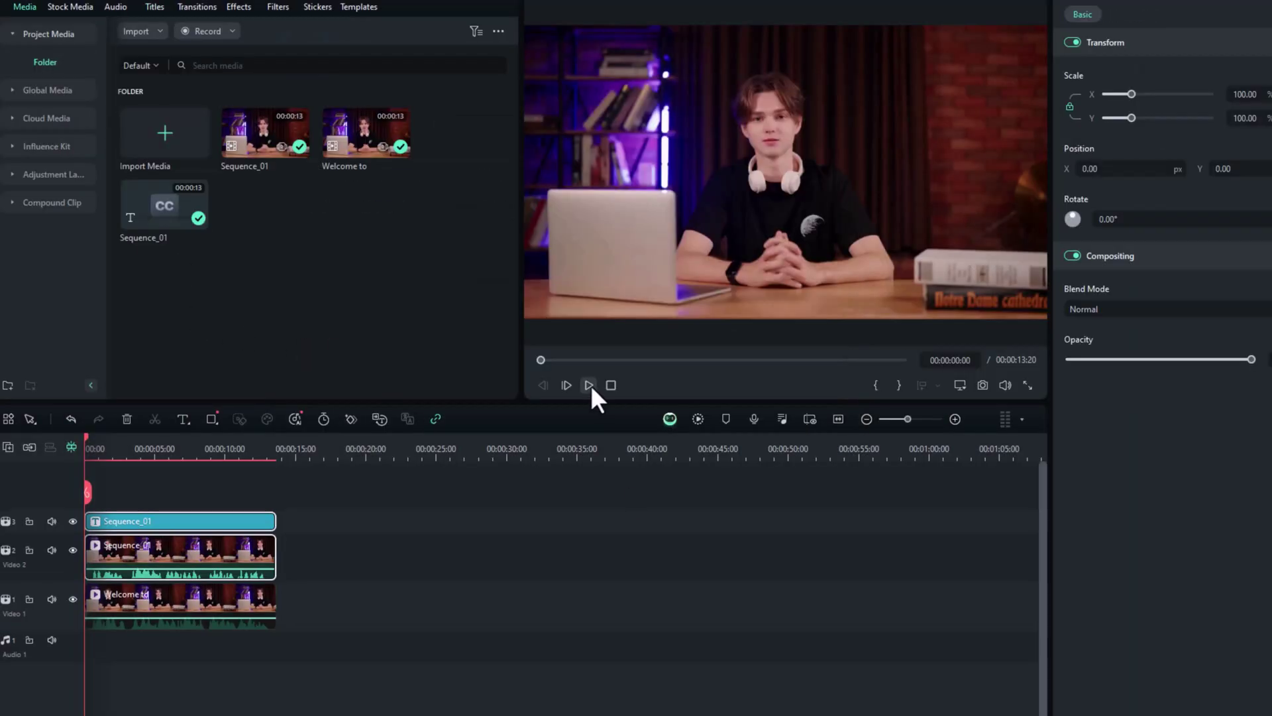
left_click(590, 384)
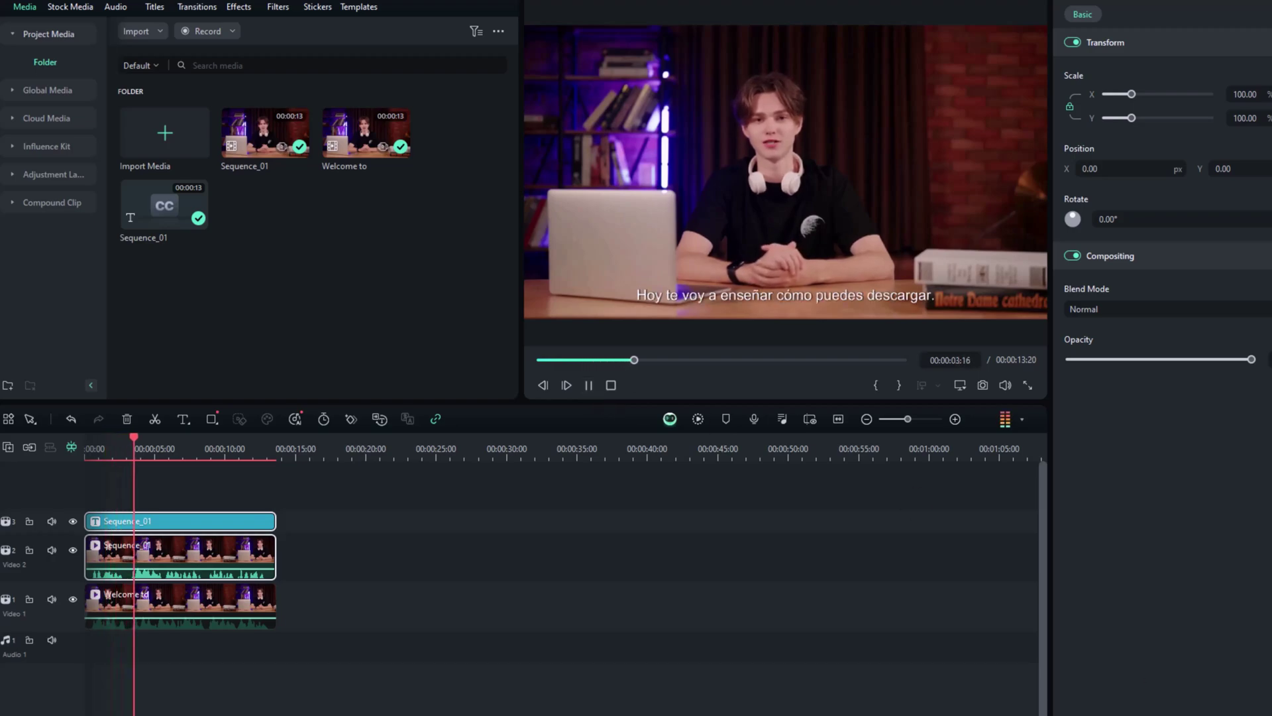
key("super+a")
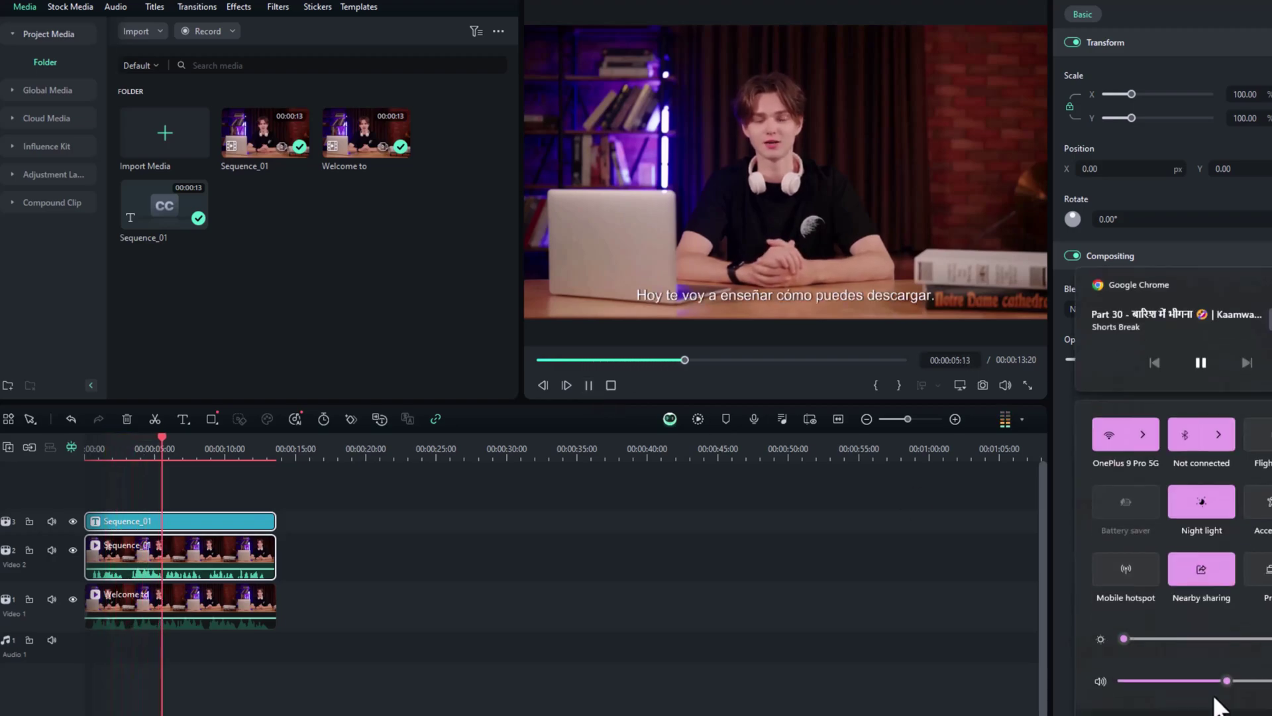
left_click(950, 607)
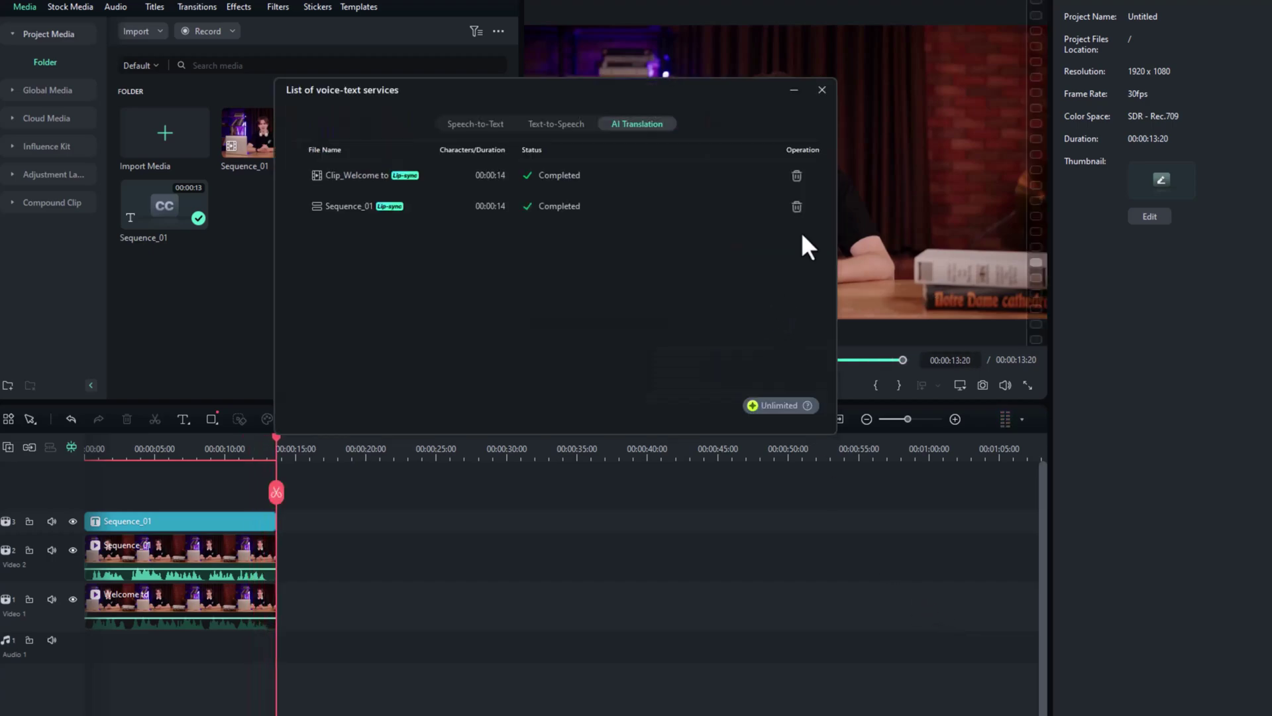
left_click(822, 90)
- Launch Auto Reframe from the toolbox and import the office presenter video
left_click(586, 385)
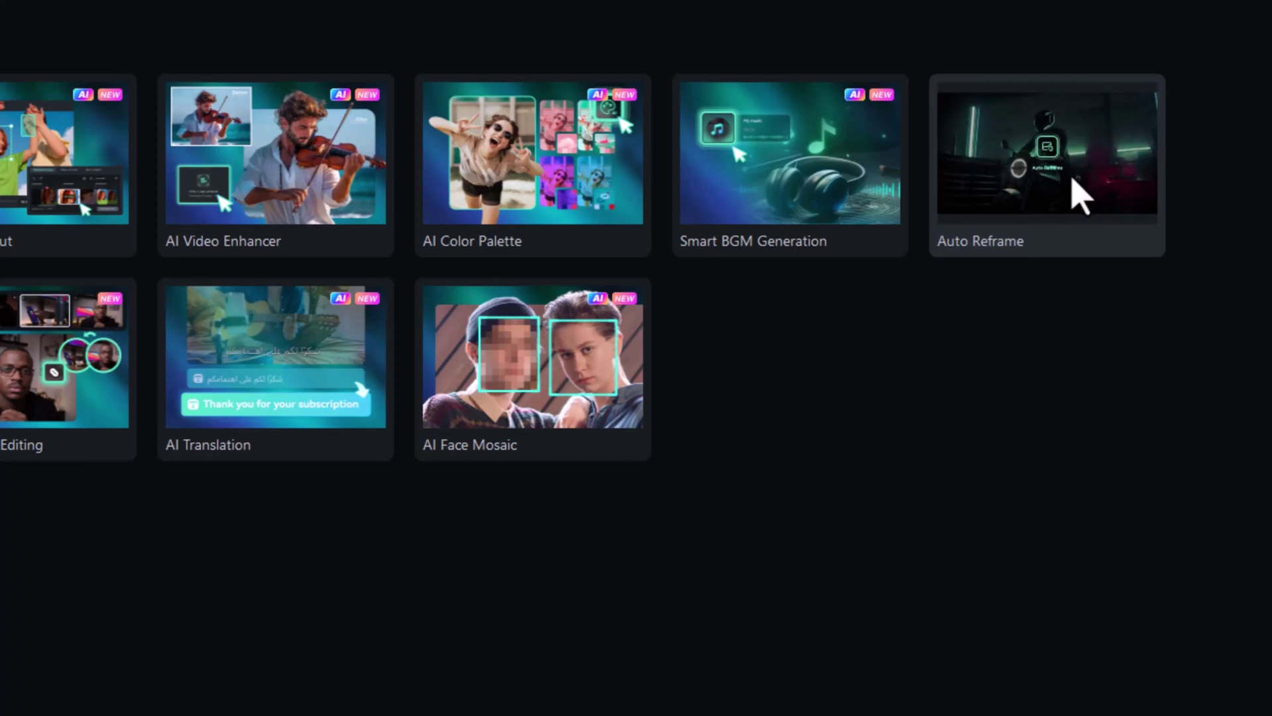
mouse_move(1047, 164)
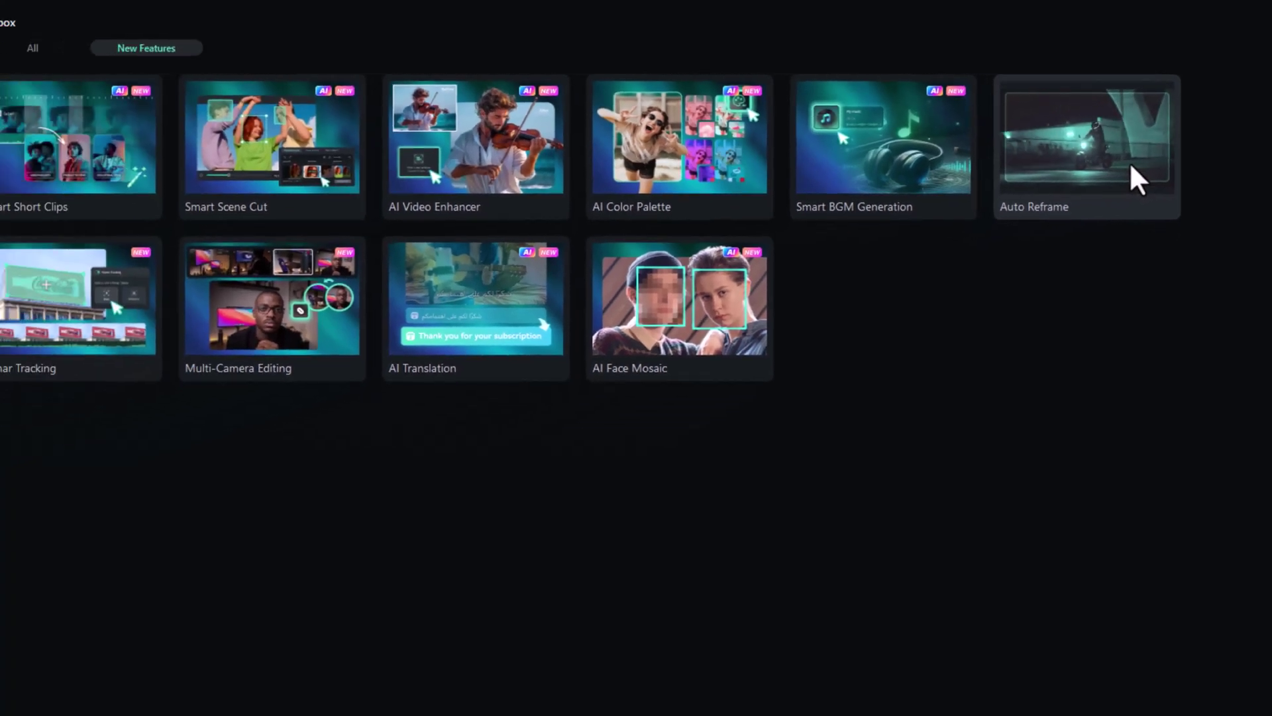
left_click(1130, 175)
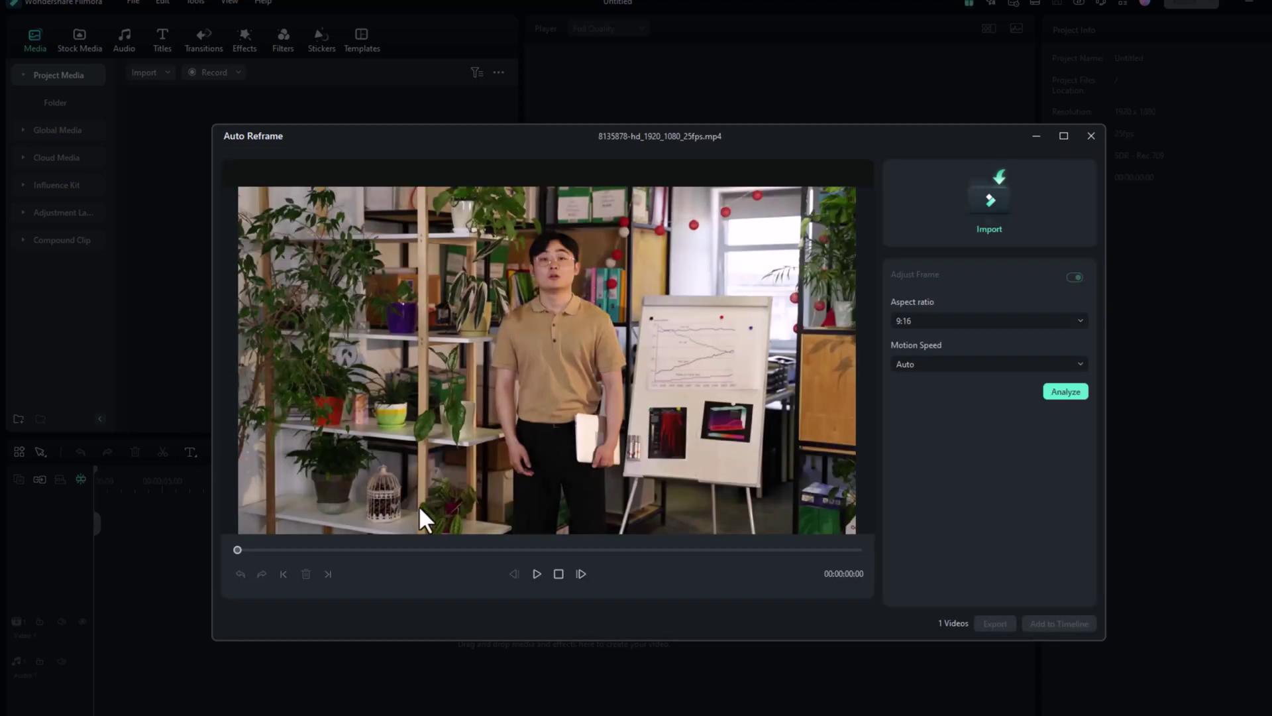
left_click(985, 321)
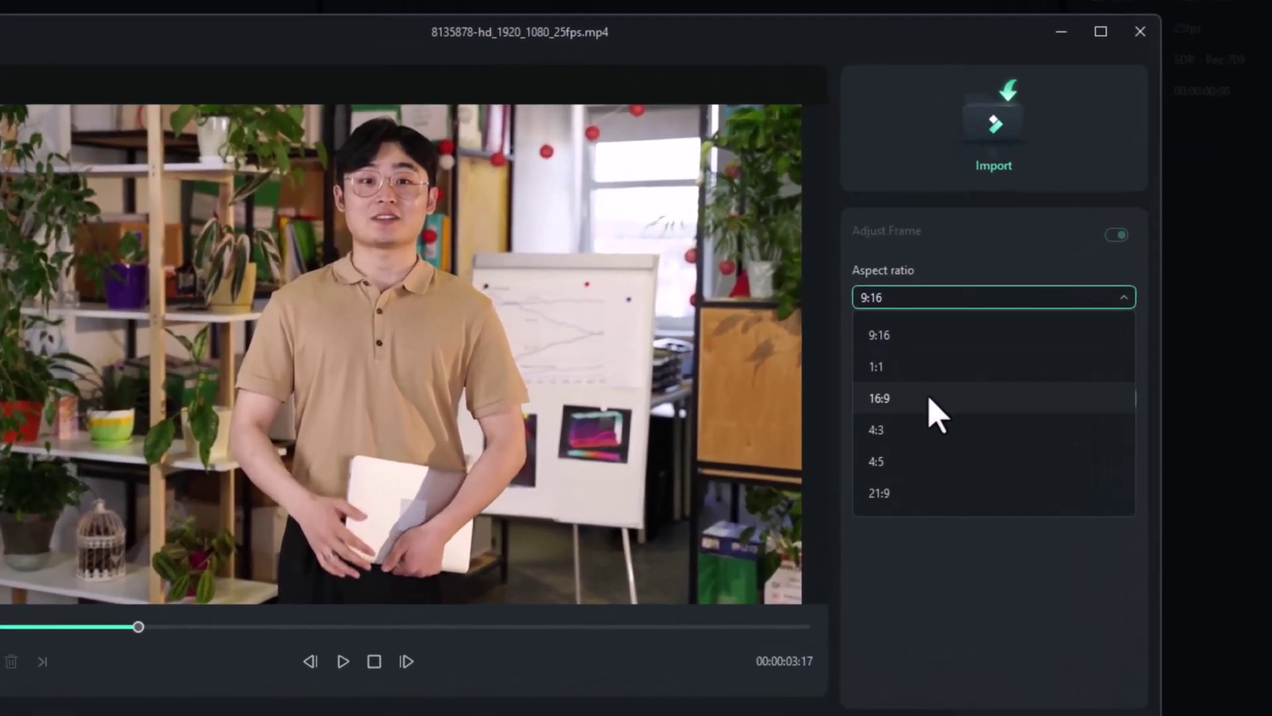
- Set the aspect ratio to vertical 9:16 with Auto motion speed and analyze the video
left_click(929, 399)
left_click(910, 301)
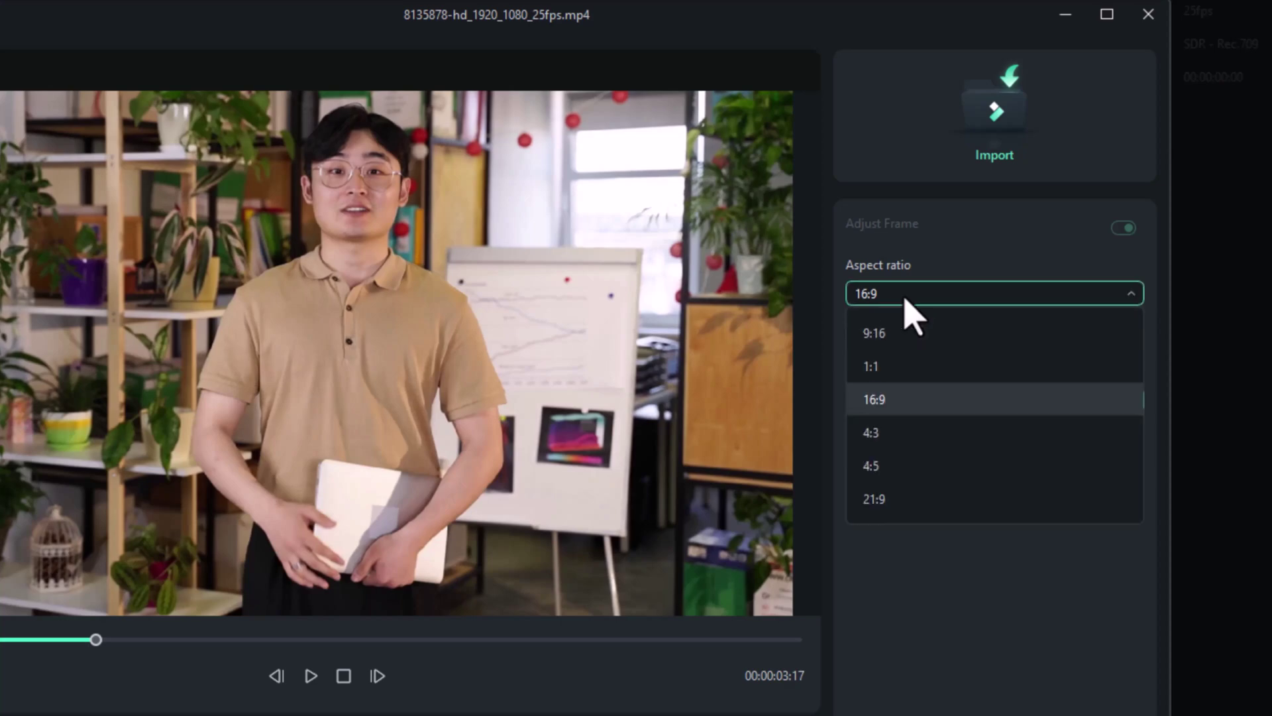
left_click(904, 332)
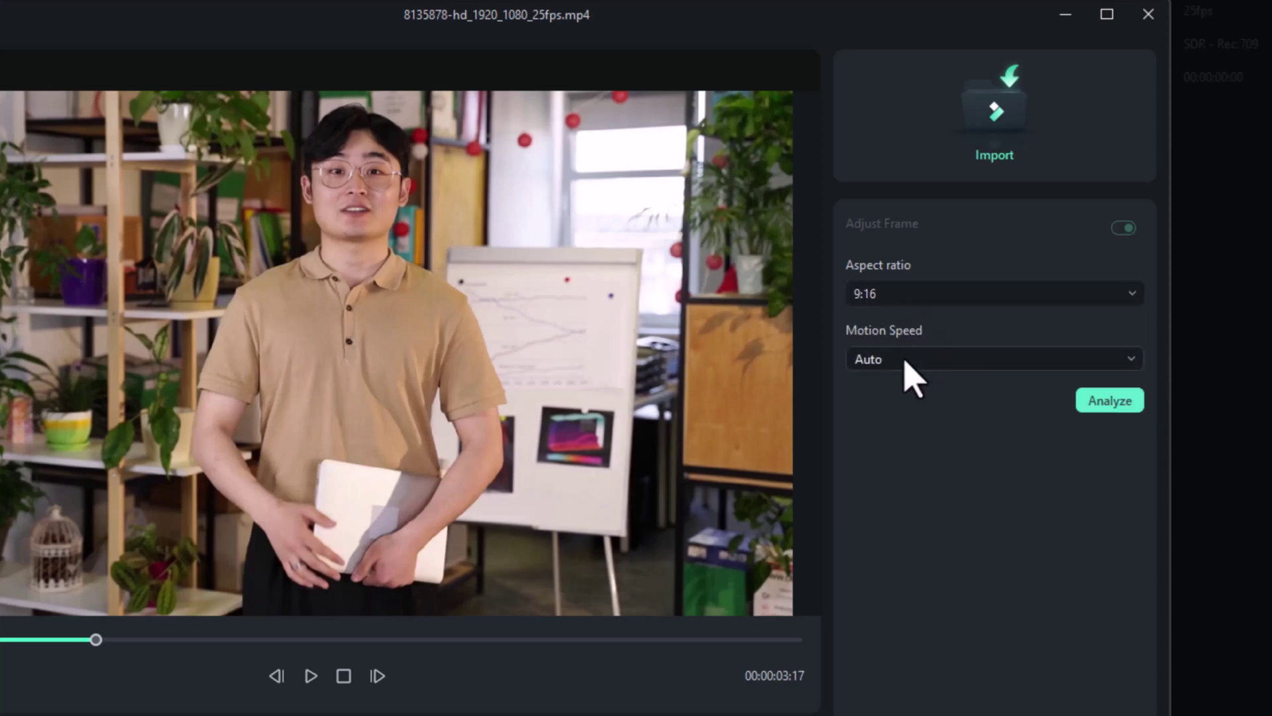
left_click(909, 369)
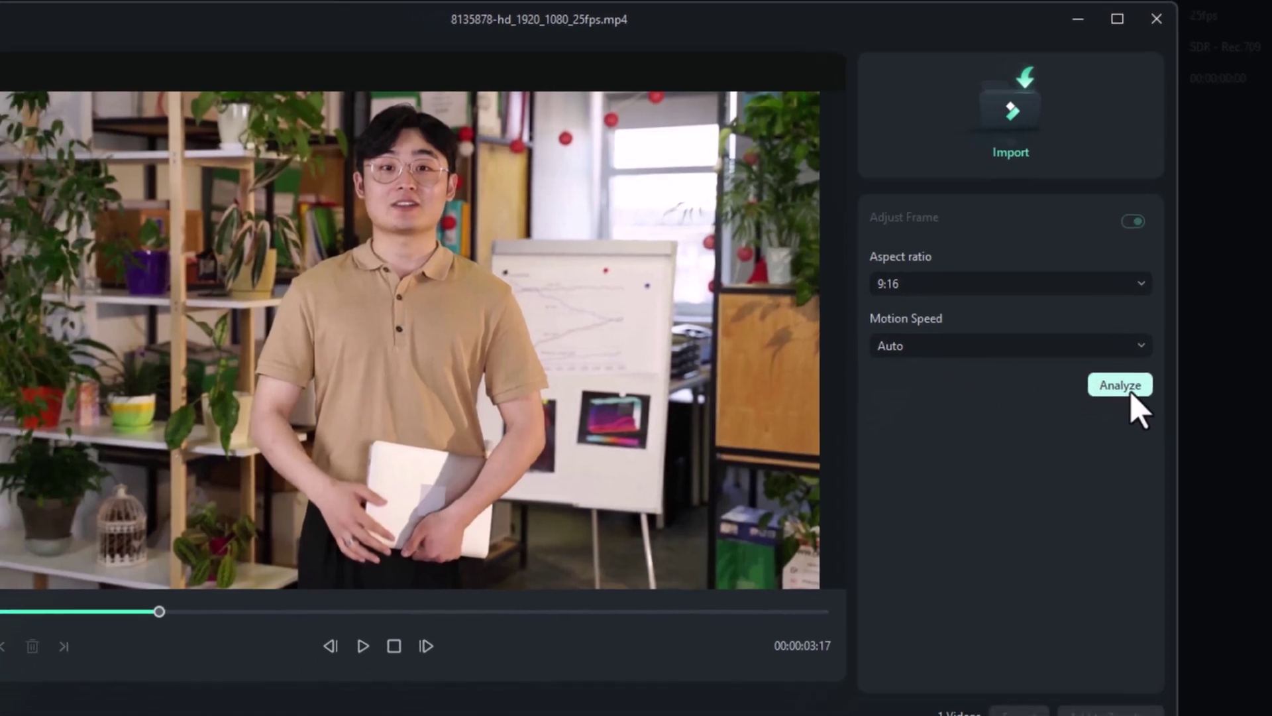
left_click(1122, 408)
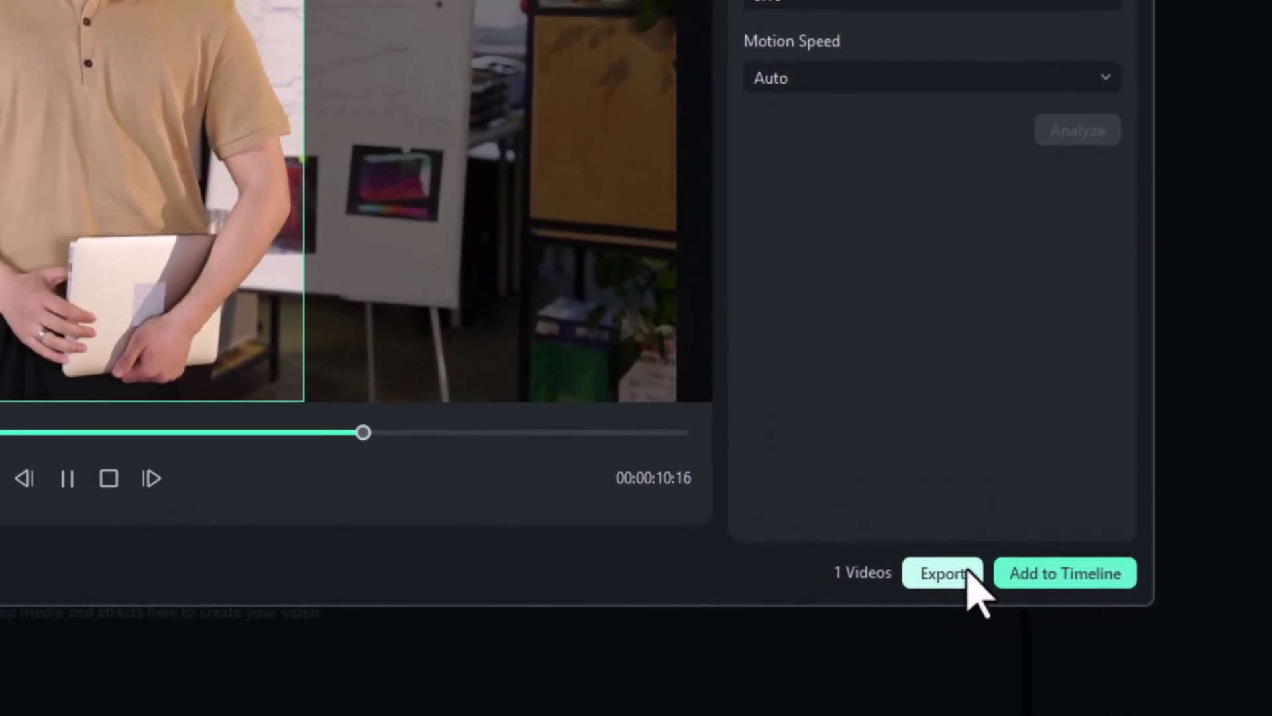
- Add the reframed clip to the timeline and skim it to about eight seconds
left_click(1031, 591)
left_click_drag(66, 120, 772, 388)
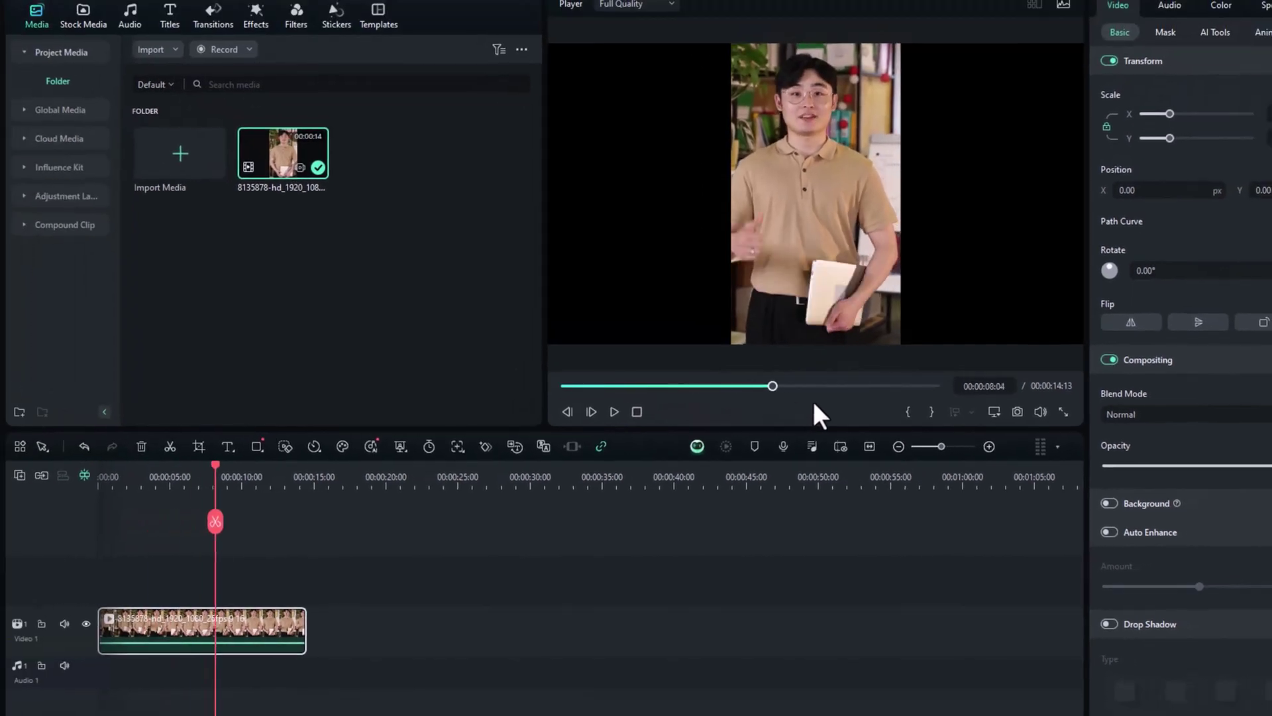
- Play the reframed vertical clip with its generated Smart BGM background music
key("space")
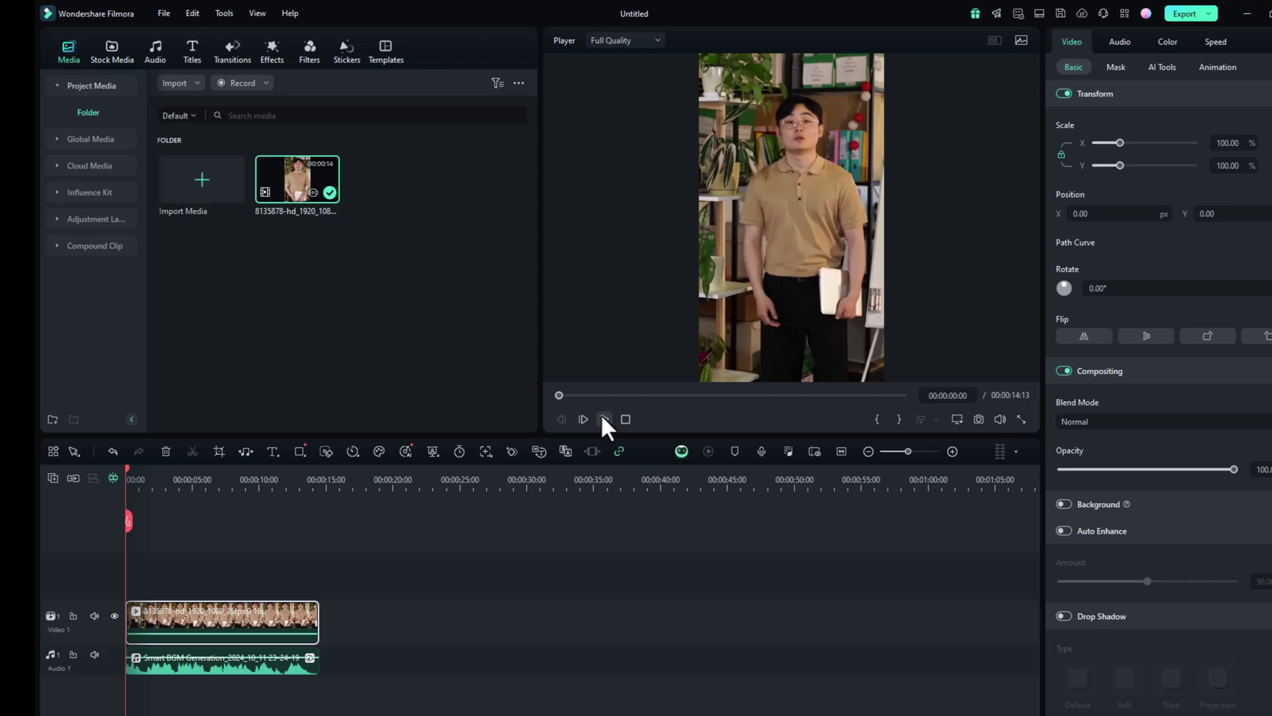
left_click(602, 417)
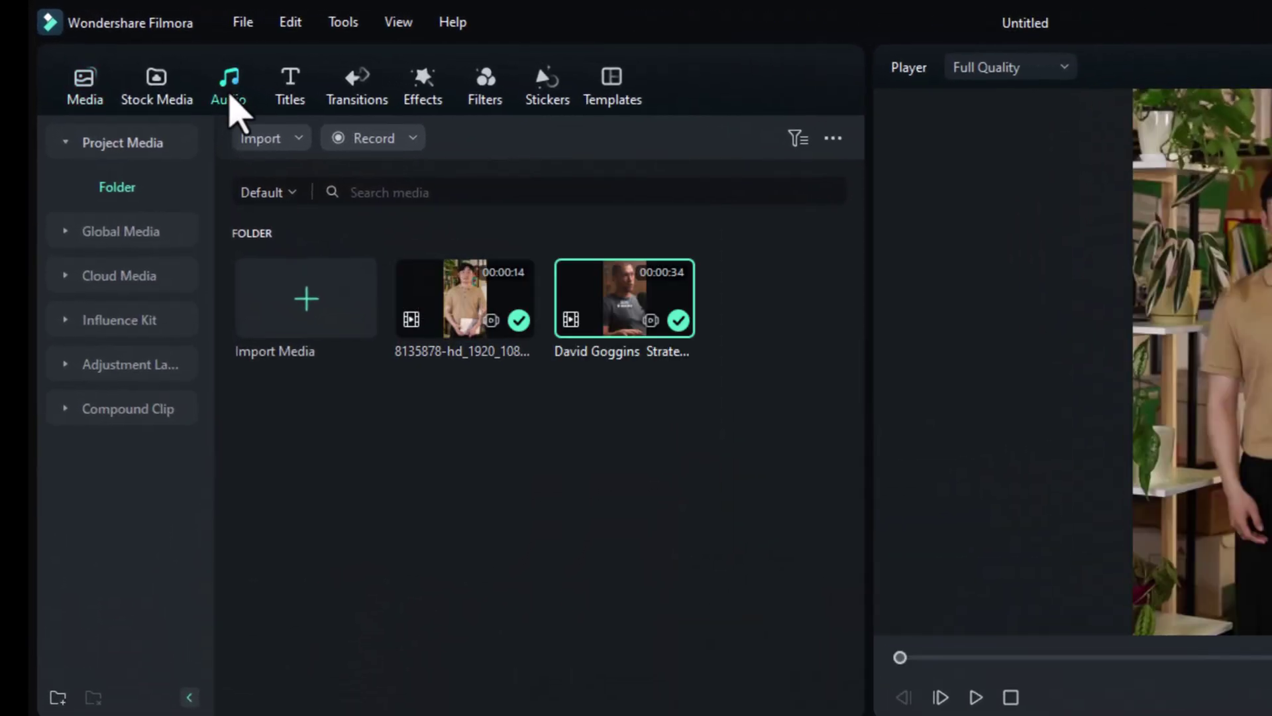
- Generate a new 'whoose' sound effect in the AI Sound Effect tool
left_click(230, 97)
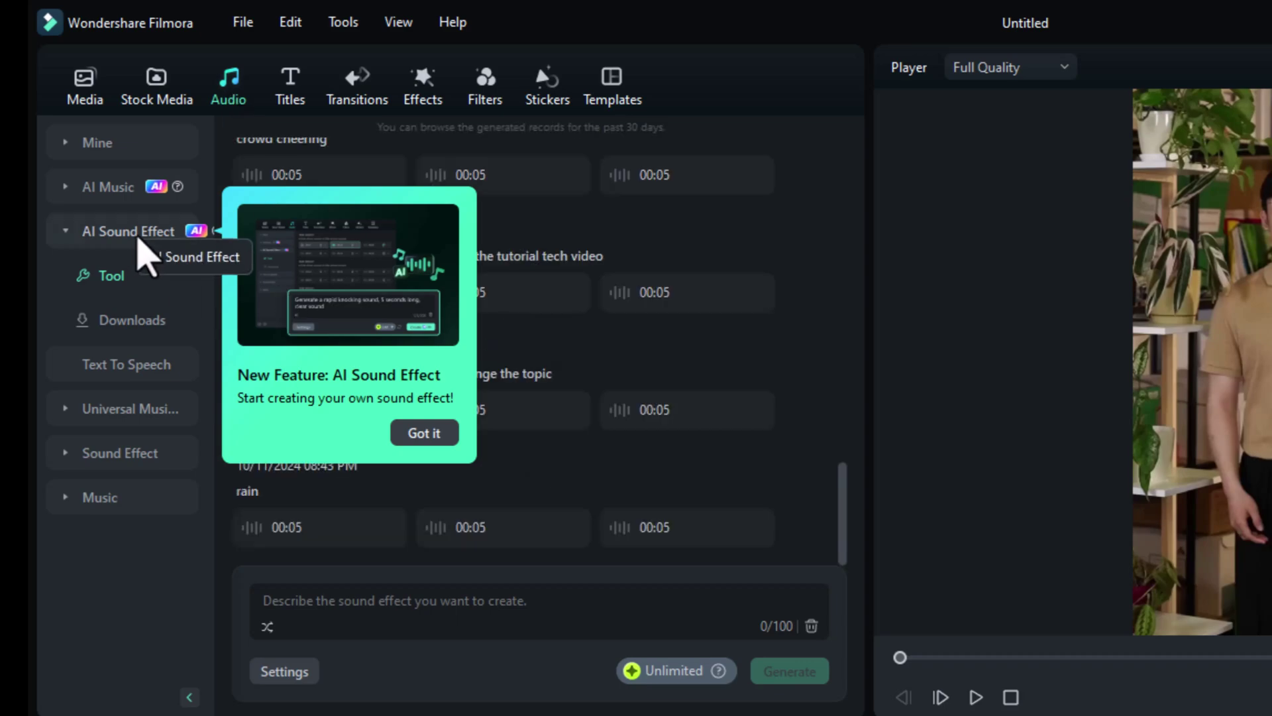
left_click(139, 240)
scroll(343, 358, "up", 10)
scroll(387, 397, "up", 2)
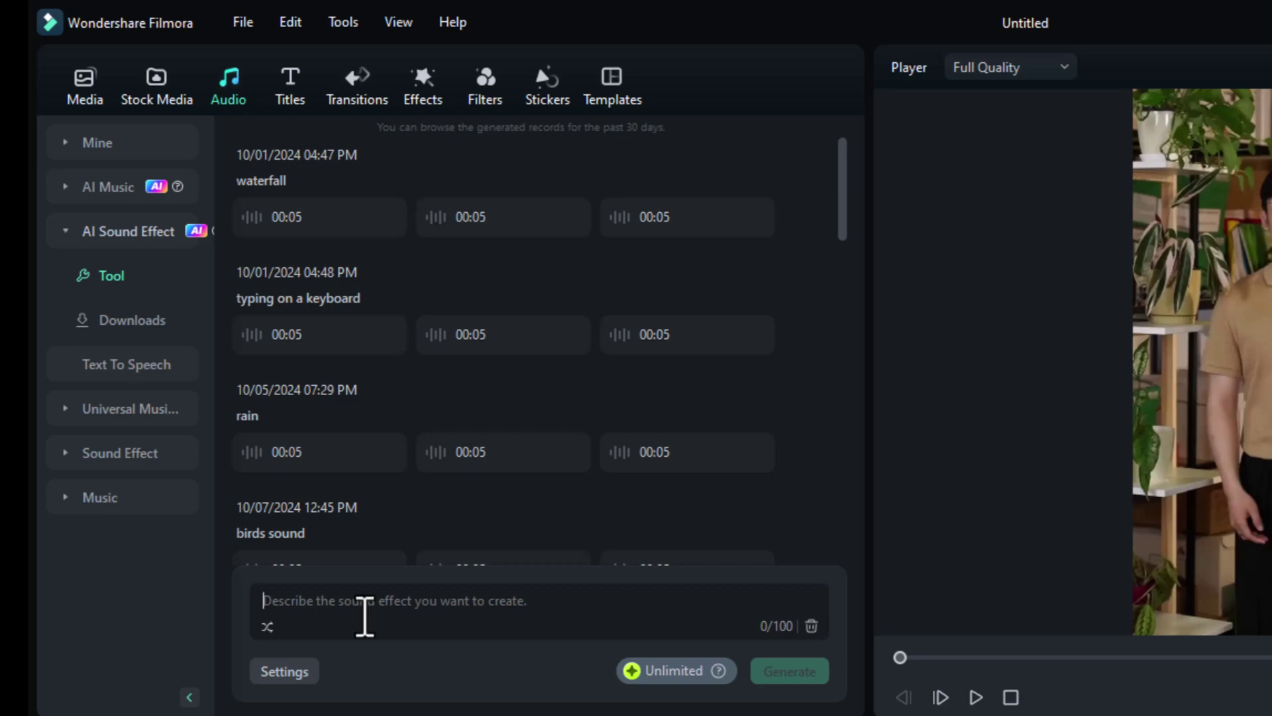
left_click(366, 616)
type("whoose")
left_click(789, 673)
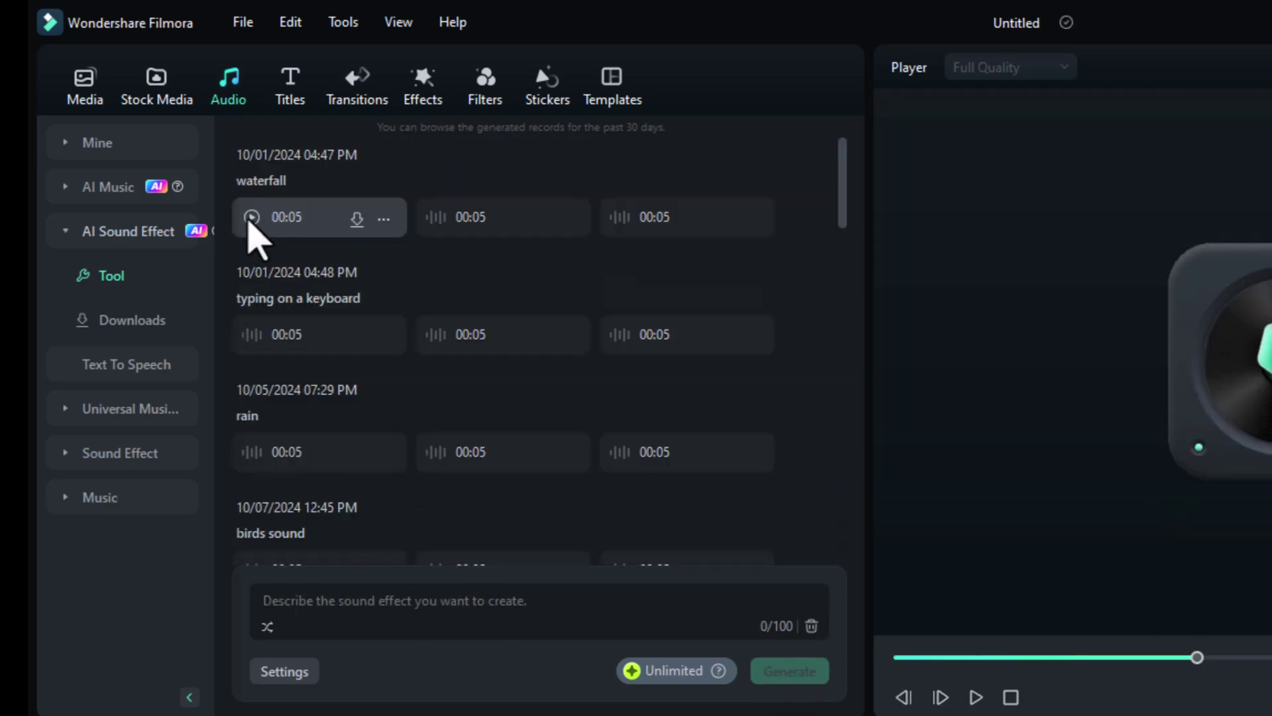
- Audition the waterfall and typing-on-a-keyboard sound effects from the history
left_click(253, 217)
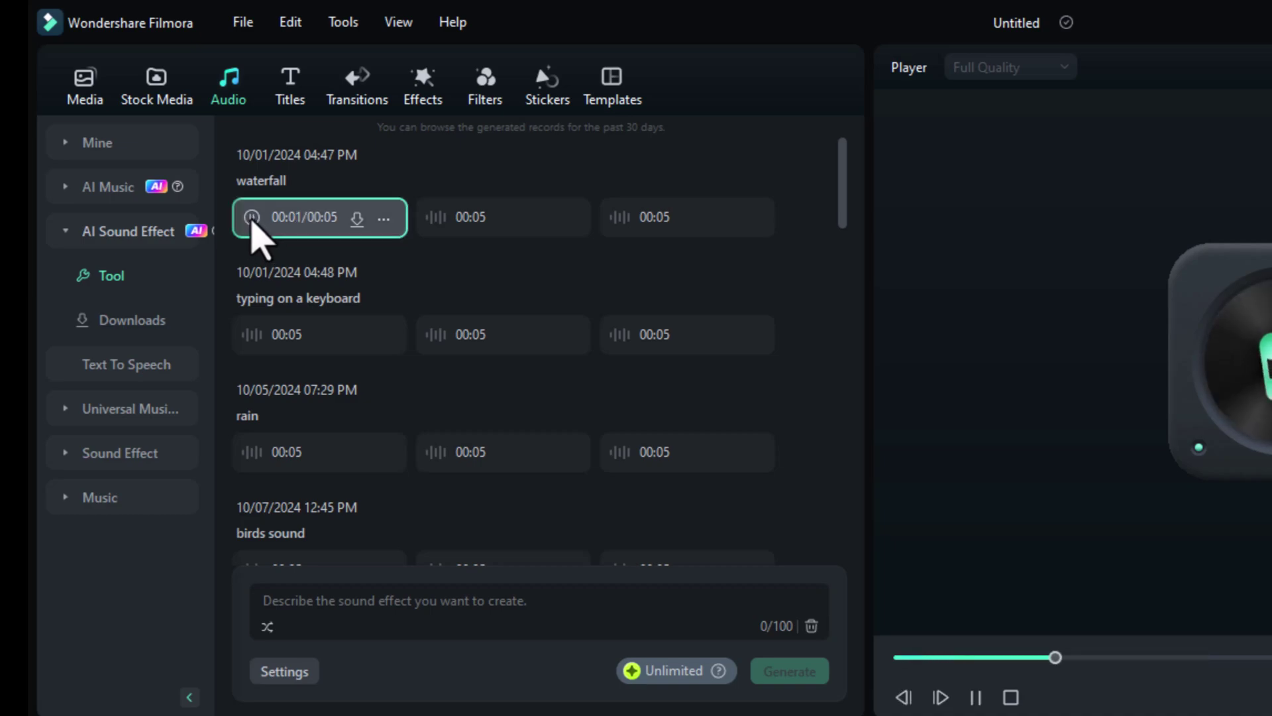
left_click(253, 218)
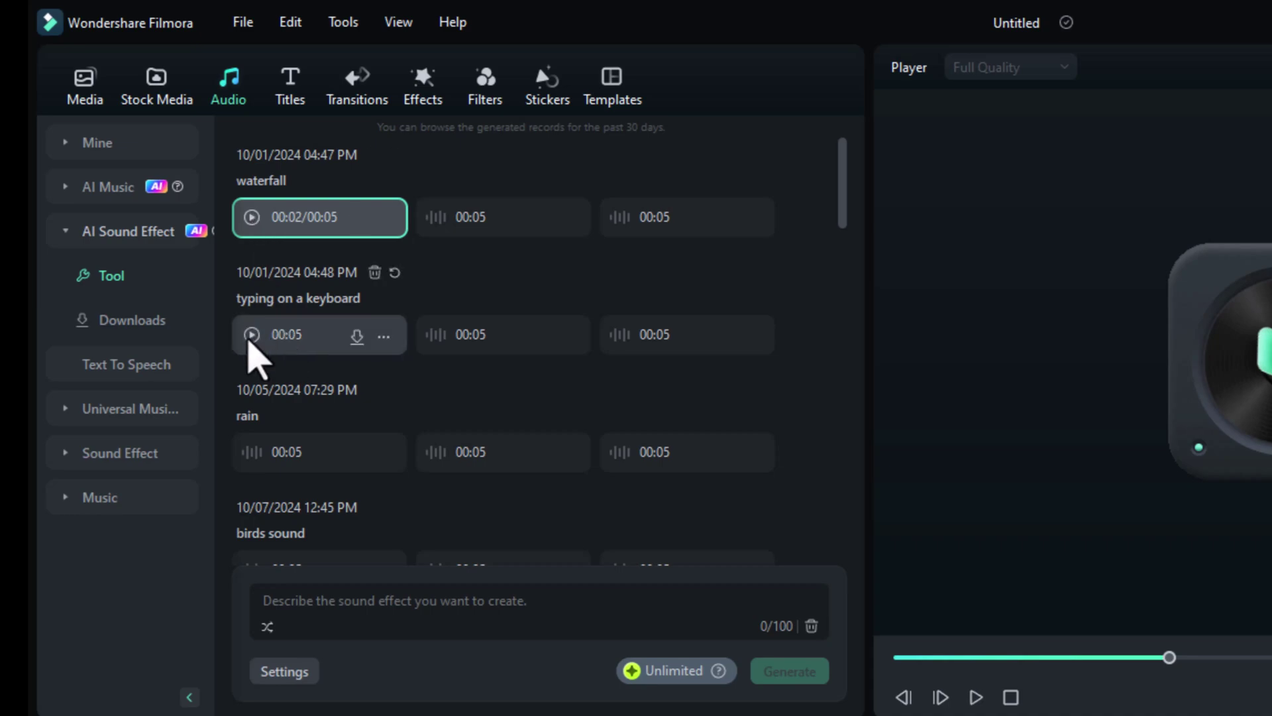
left_click(253, 335)
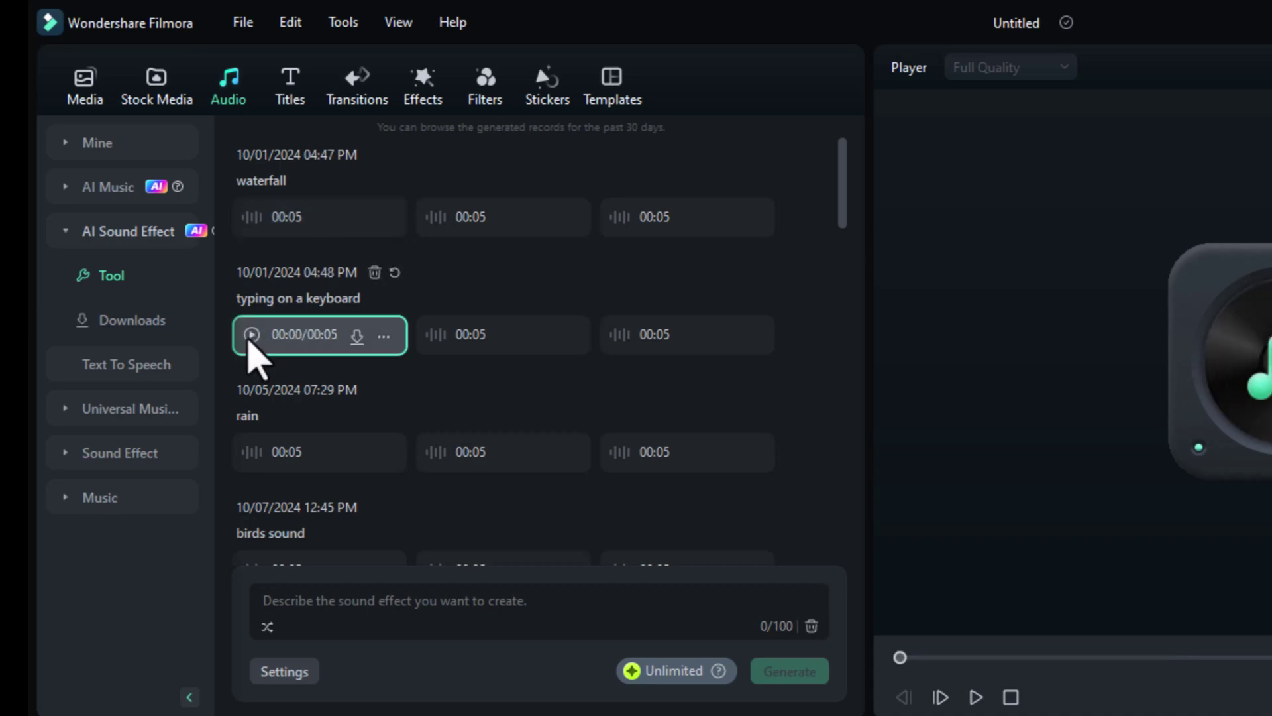
left_click(253, 335)
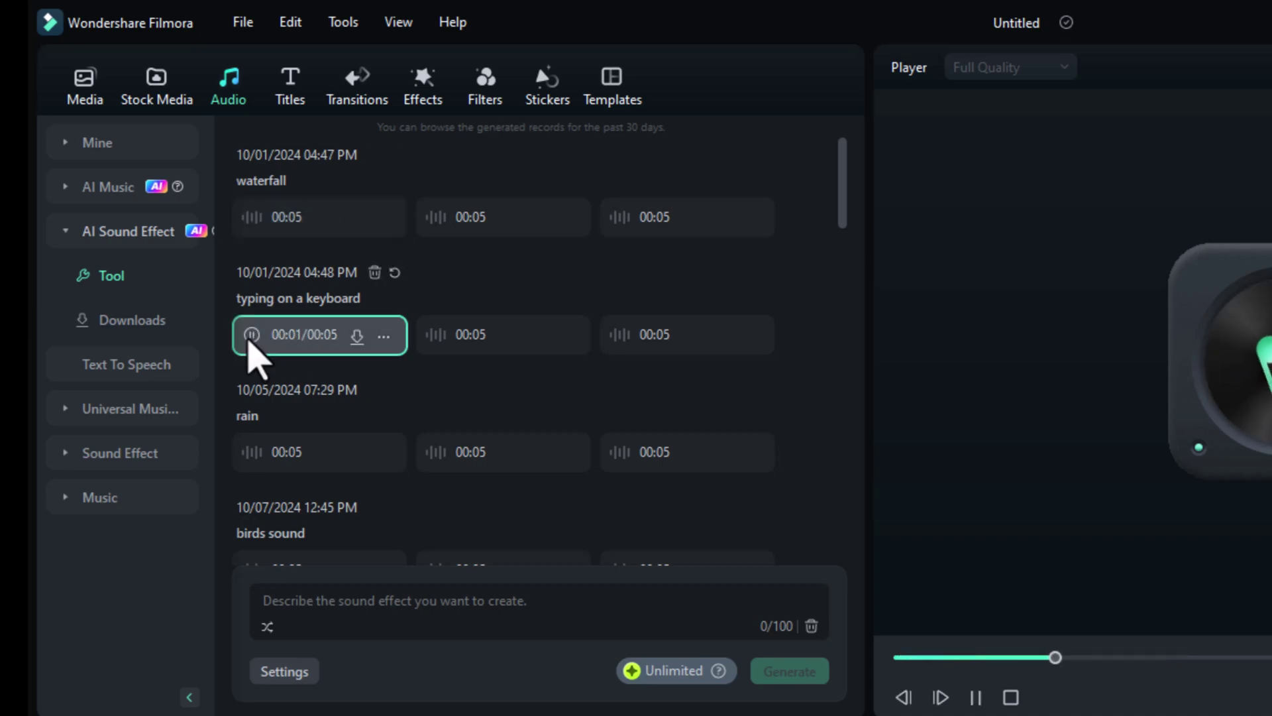